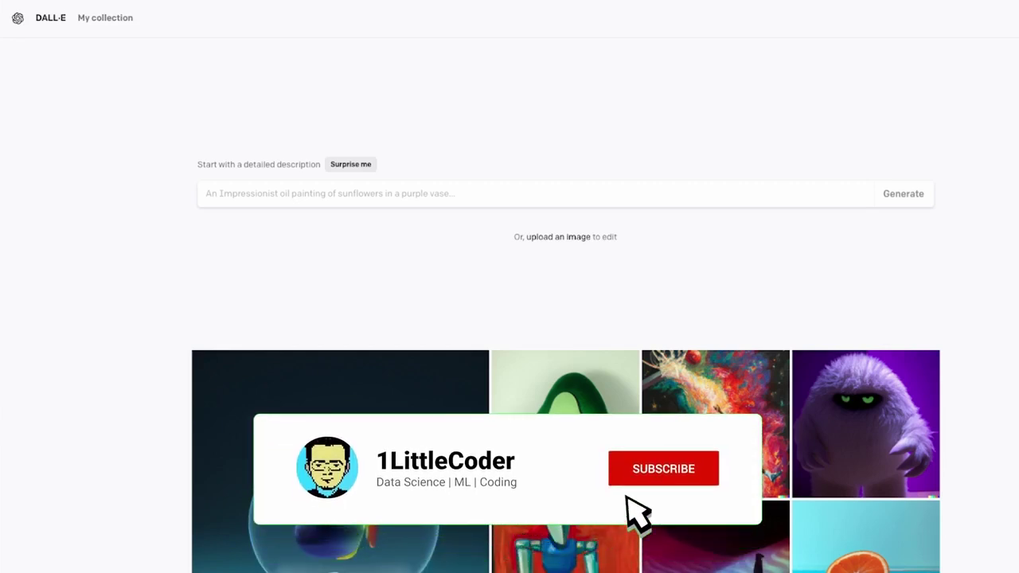
click(556, 237)
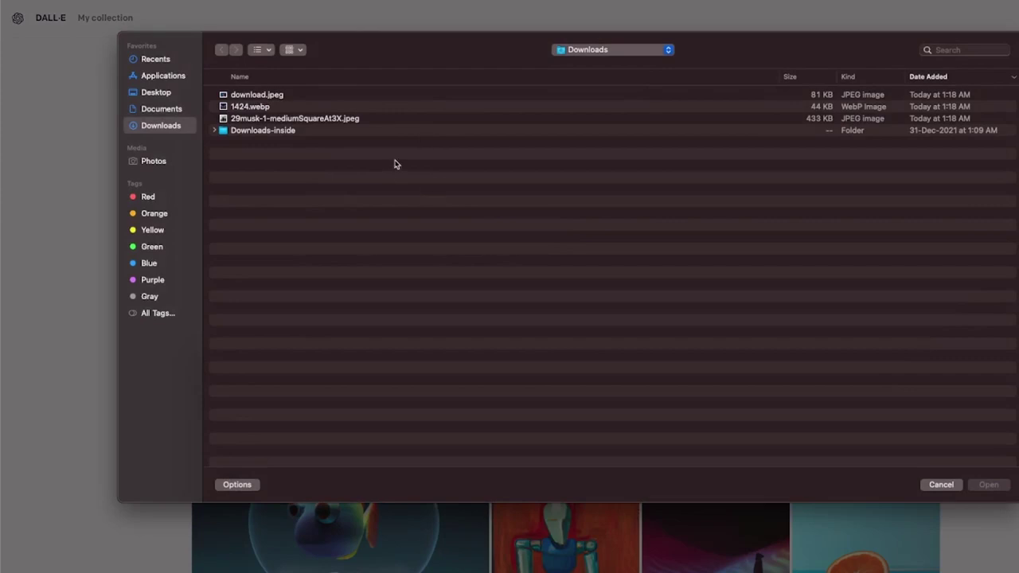
double_click(253, 95)
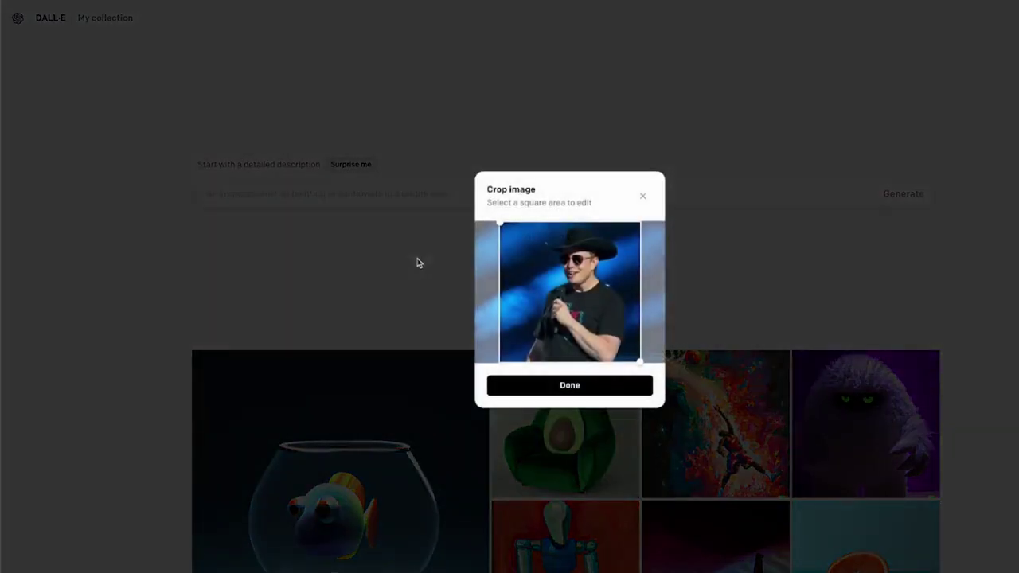
click(642, 196)
- Upload 1424.webp from Downloads, accept the full square crop and generate variations of it
click(581, 245)
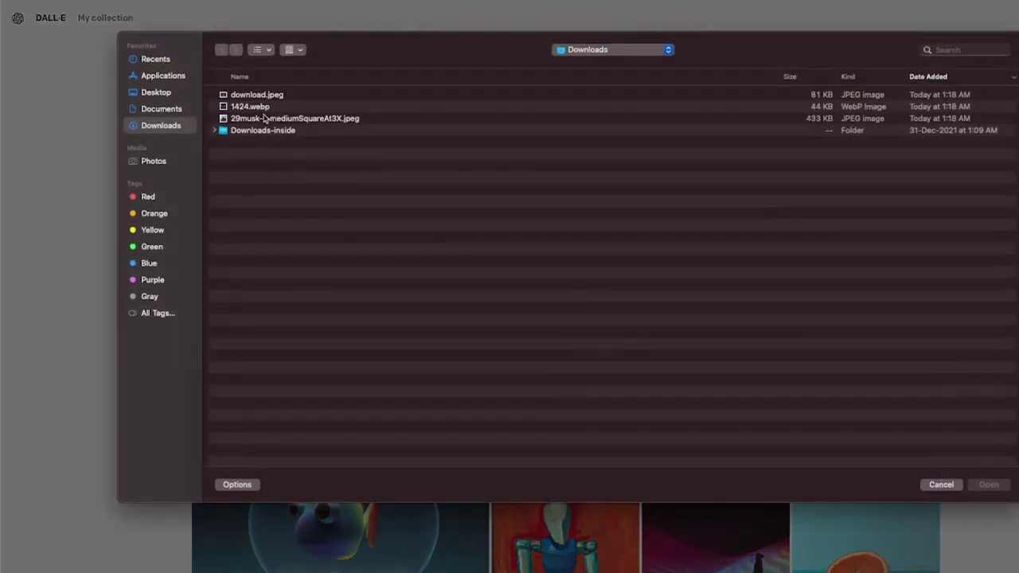
double_click(255, 104)
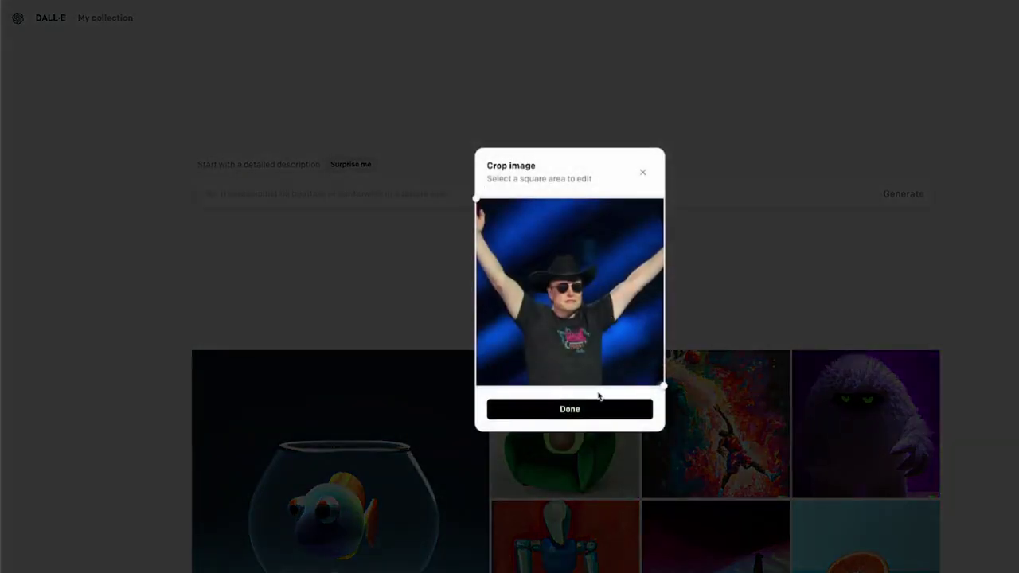
click(594, 409)
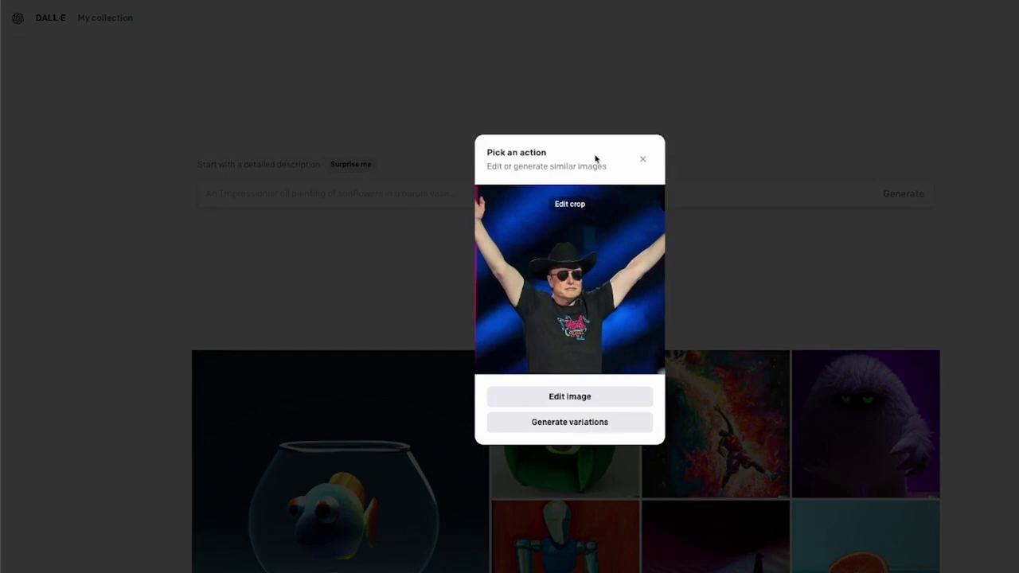
click(593, 431)
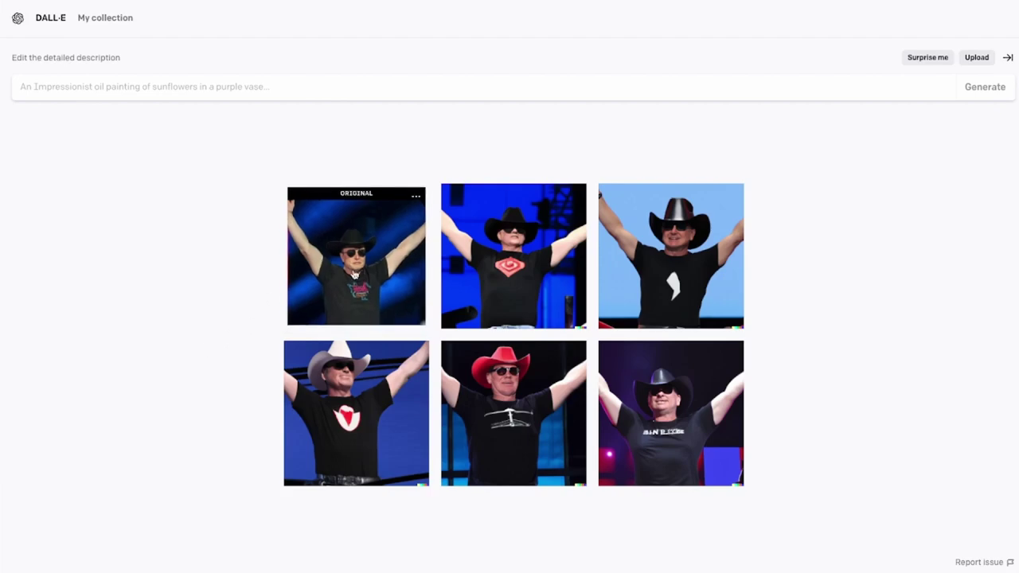
- Look through the original and its generated variations at full size, and return to the results grid
click(352, 273)
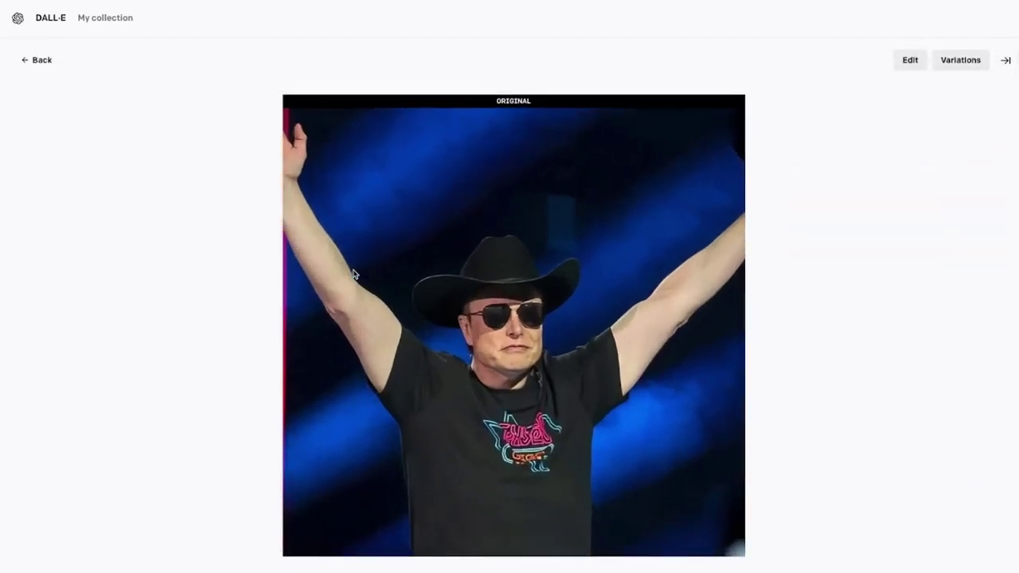
key(Right)
key(Right)
key(Right)
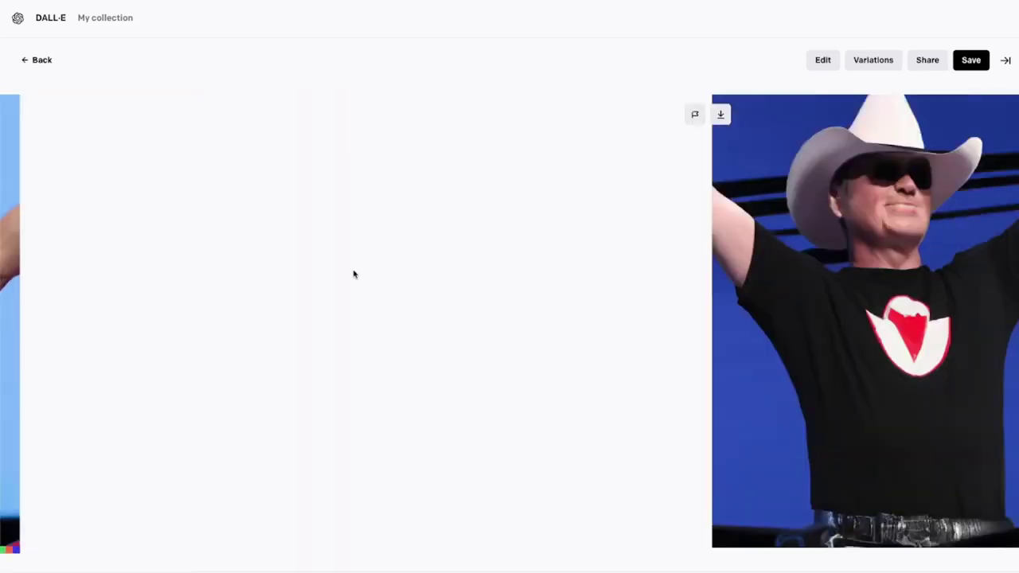
key(Right)
key(Right)
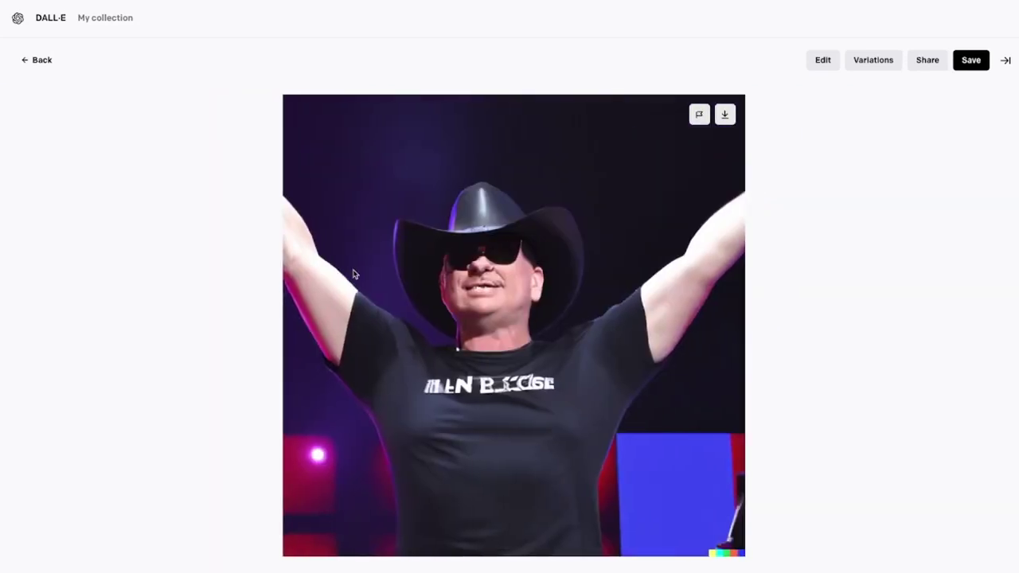
key(Escape)
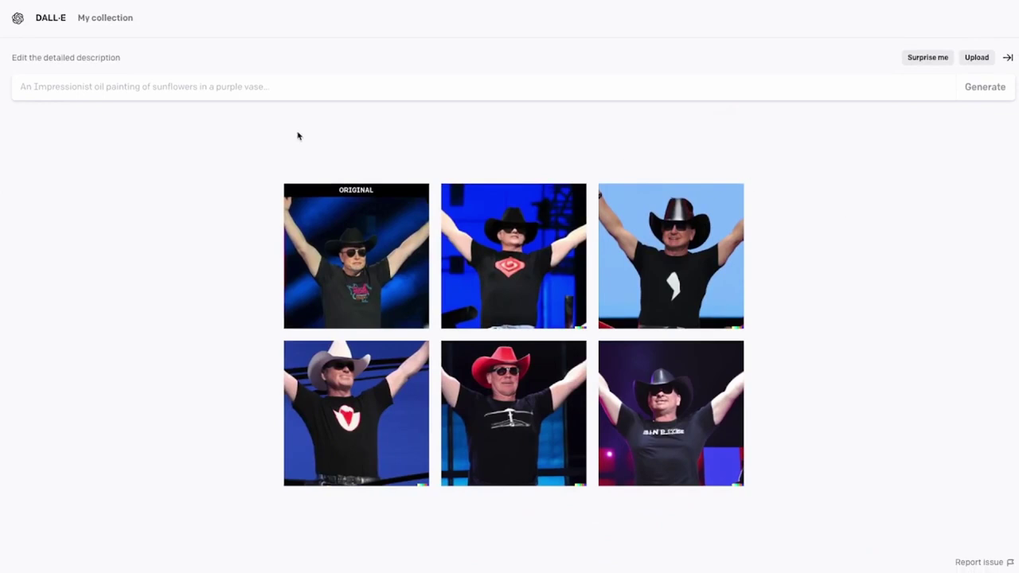
- Start over from the DALL·E home page, upload 1424.webp with the full square crop and open it for editing
click(53, 18)
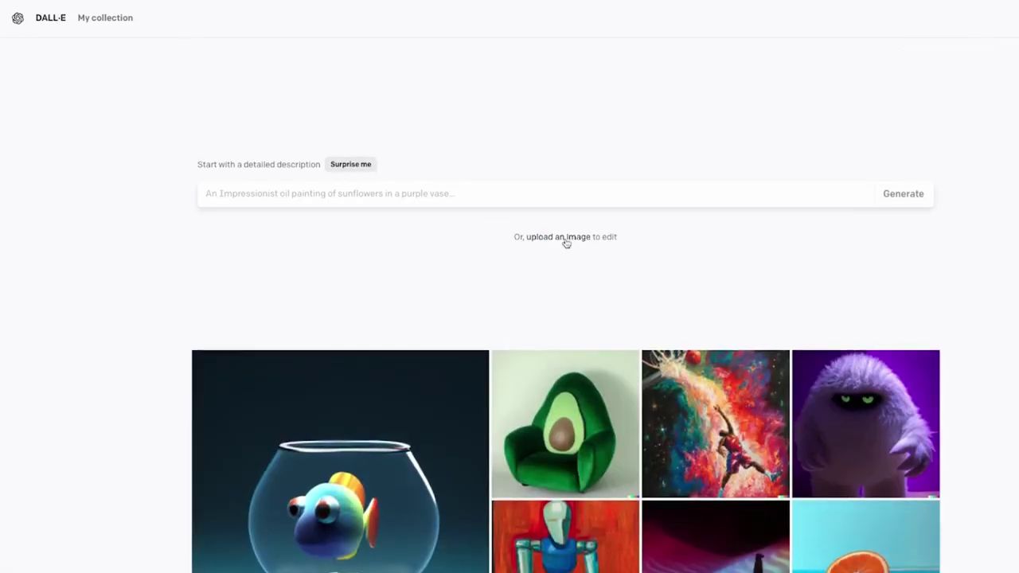
click(566, 237)
double_click(266, 107)
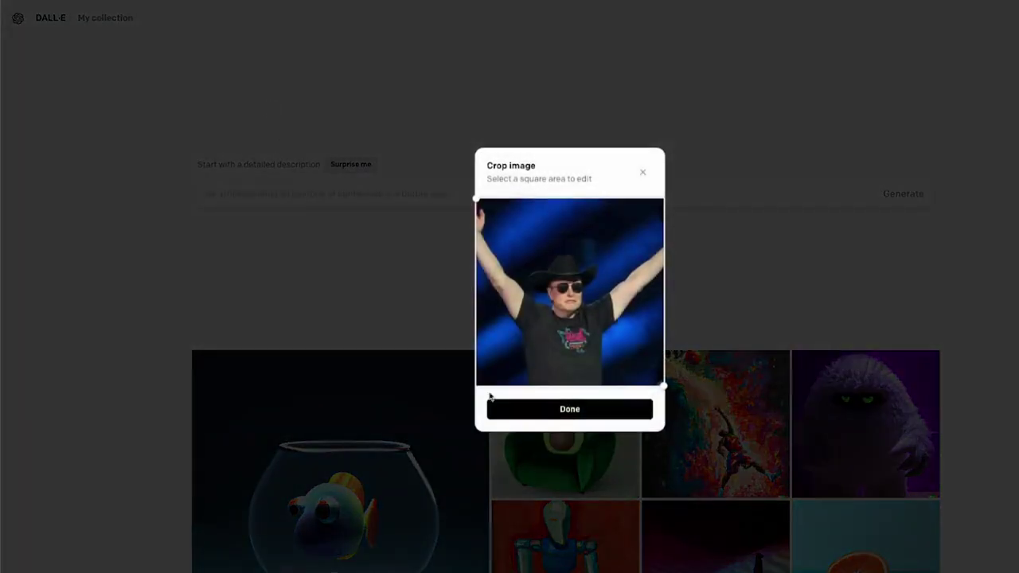
click(579, 415)
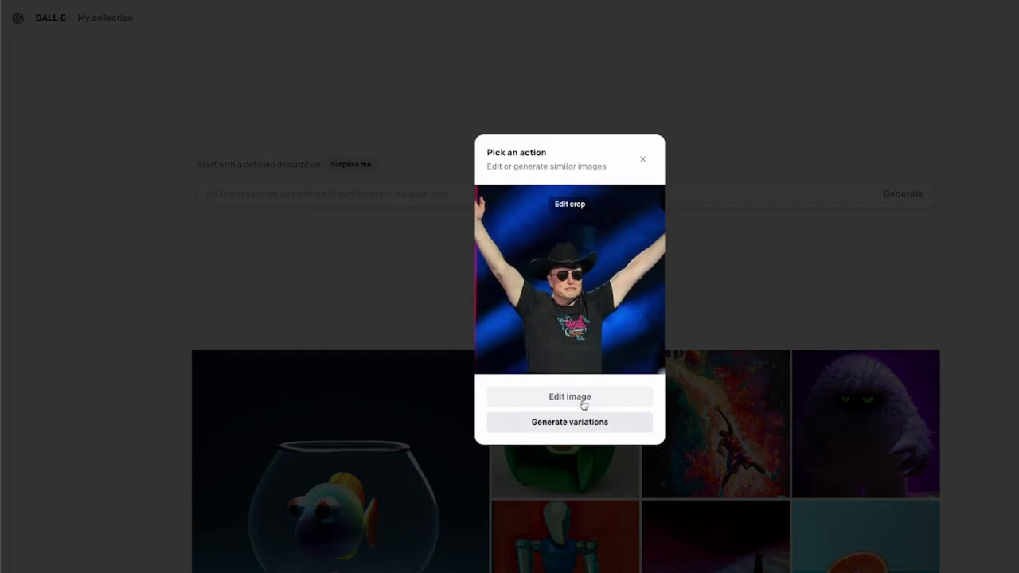
click(583, 405)
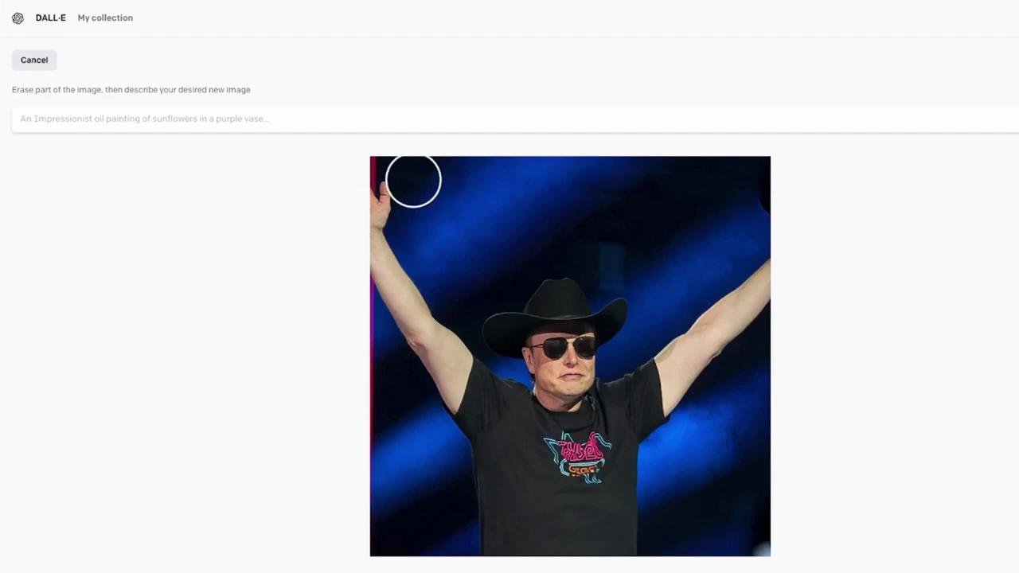
- Erase the blue background above the man's arms and hat and on both sides of his body
mouse_move(388, 174)
mouse_down()
mouse_move(787, 181)
mouse_move(351, 199)
mouse_move(850, 223)
mouse_move(405, 223)
mouse_move(455, 309)
mouse_move(455, 255)
mouse_move(756, 253)
mouse_move(610, 271)
mouse_move(726, 257)
mouse_move(662, 287)
mouse_move(685, 286)
mouse_move(651, 306)
mouse_move(696, 295)
mouse_move(628, 356)
mouse_move(732, 274)
mouse_move(548, 261)
mouse_move(503, 269)
mouse_move(455, 290)
mouse_up()
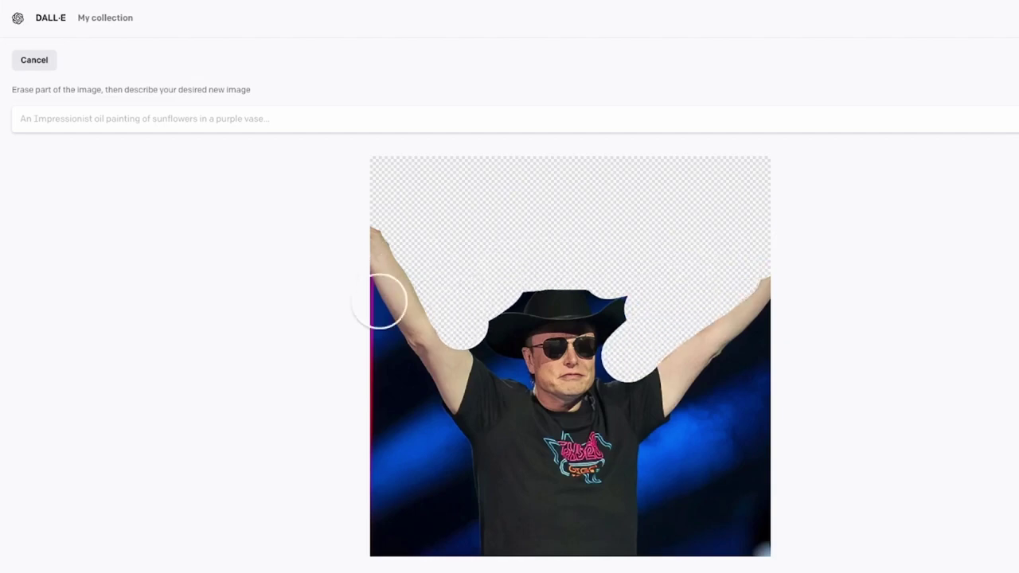
mouse_move(387, 310)
mouse_down()
mouse_move(377, 347)
mouse_move(399, 406)
mouse_move(391, 372)
mouse_move(437, 441)
mouse_move(446, 552)
mouse_move(395, 452)
mouse_move(387, 523)
mouse_move(377, 413)
mouse_up()
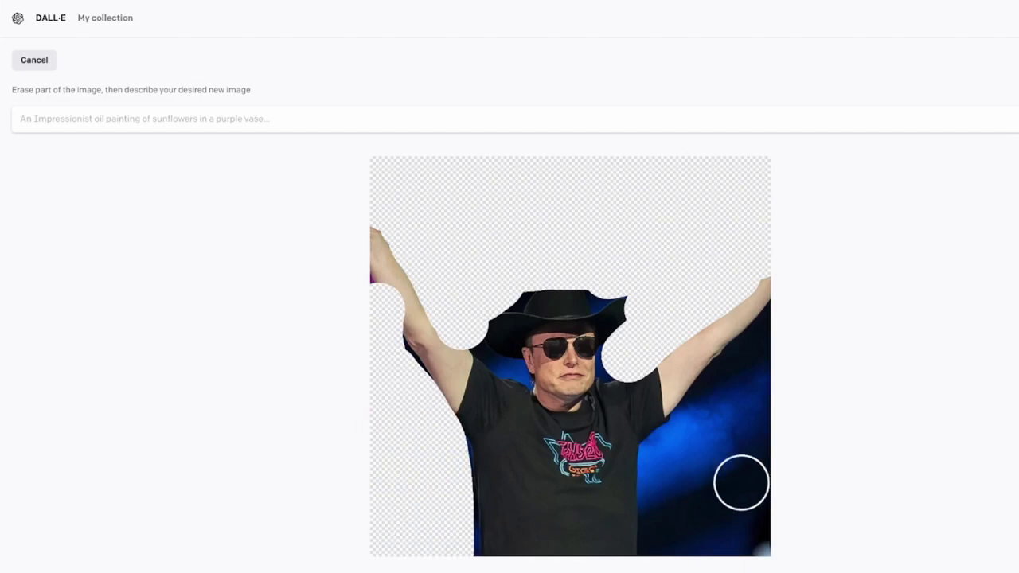
mouse_move(664, 458)
mouse_down()
mouse_move(659, 551)
mouse_move(671, 447)
mouse_move(774, 341)
mouse_move(766, 384)
mouse_move(730, 451)
mouse_move(726, 436)
mouse_move(682, 547)
mouse_move(727, 545)
mouse_up()
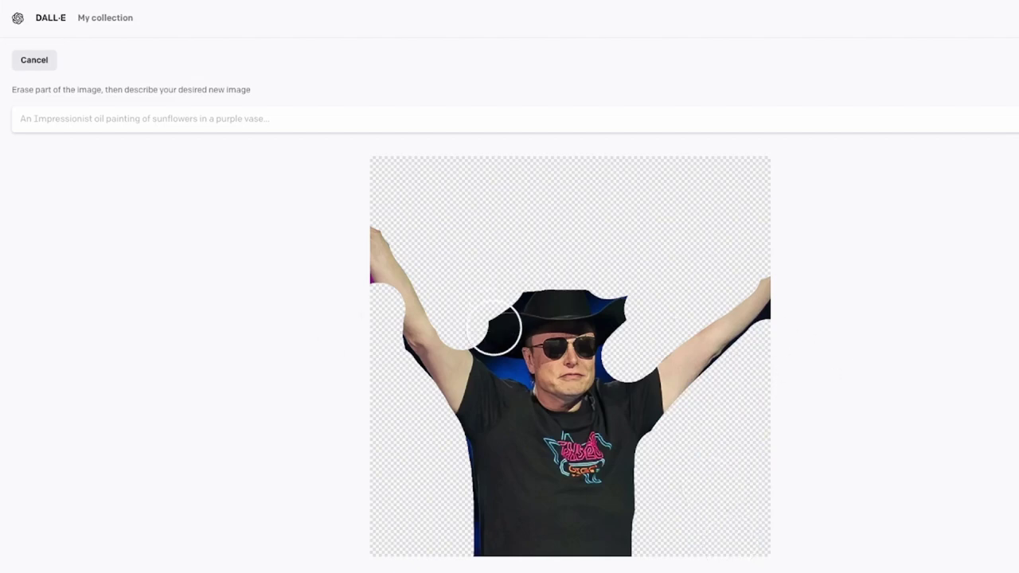
- Describe the edit as "holding a name board in chinese" and generate the images
key(ctrl+minus)
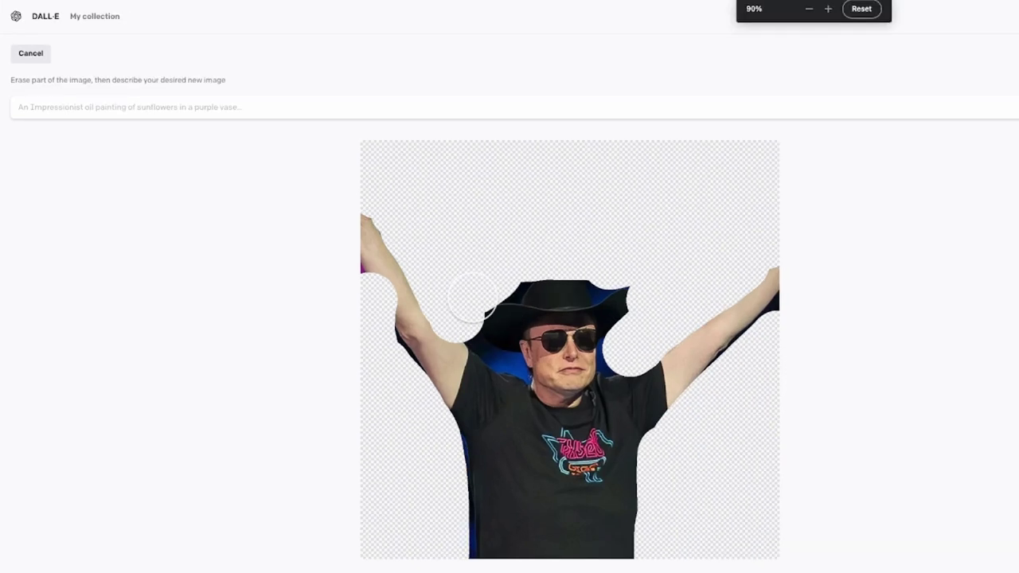
key(ctrl+minus)
key(ctrl+minus)
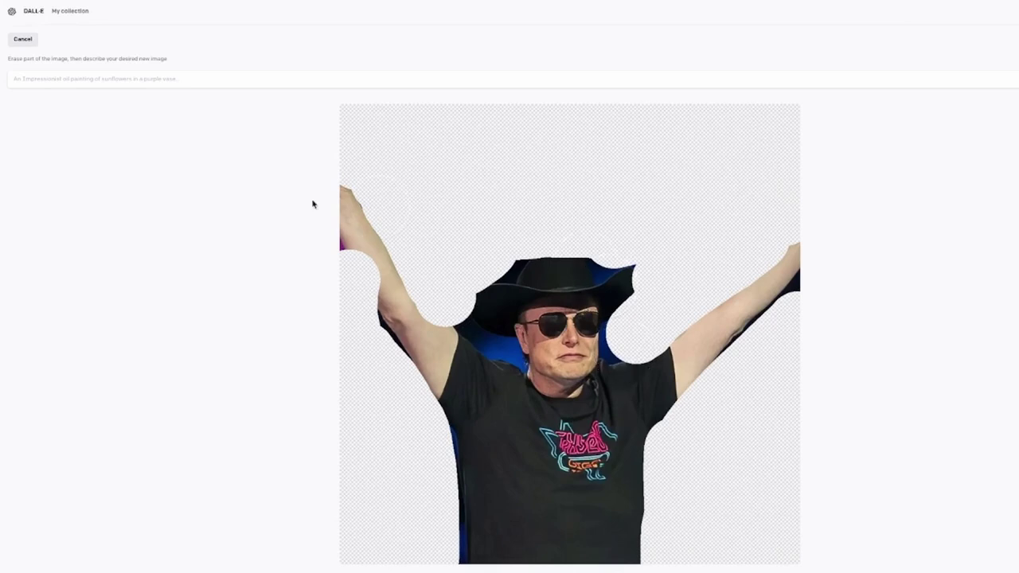
key(ctrl+plus)
key(ctrl+plus)
key(ctrl+plus)
key(ctrl+plus)
key(ctrl+plus)
key(ctrl+plus)
key(ctrl+plus)
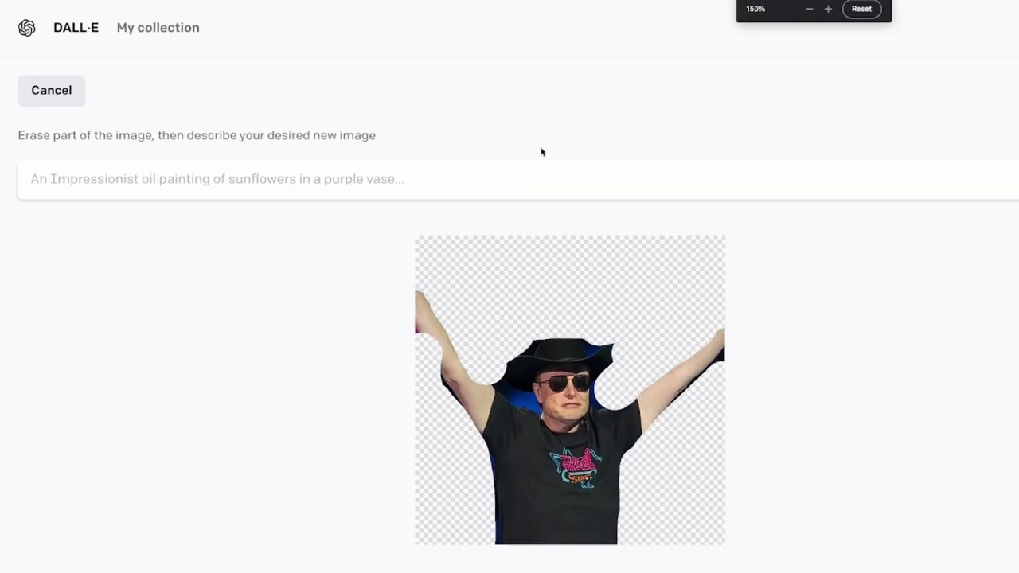
click(438, 187)
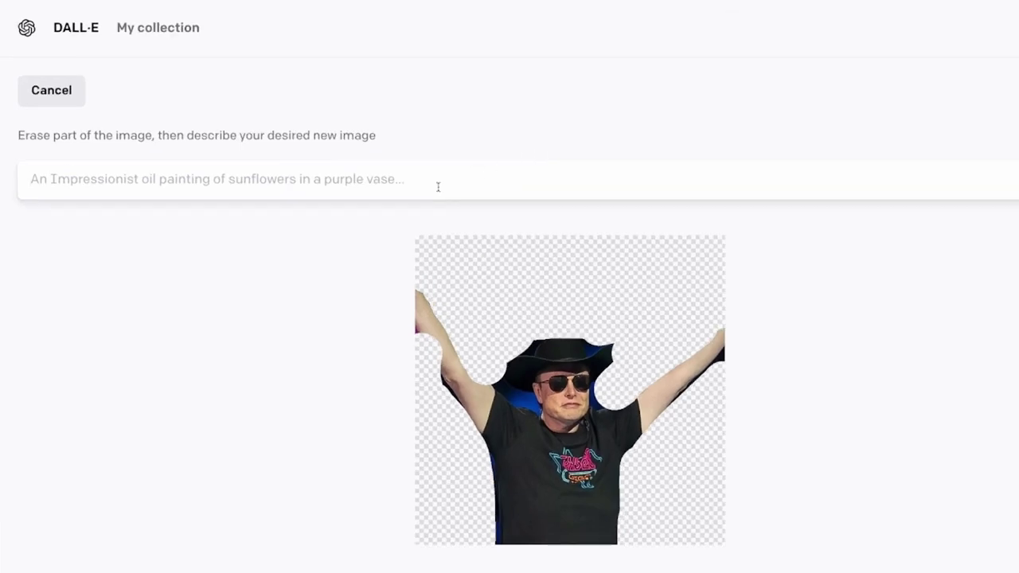
text(holding a name boad)
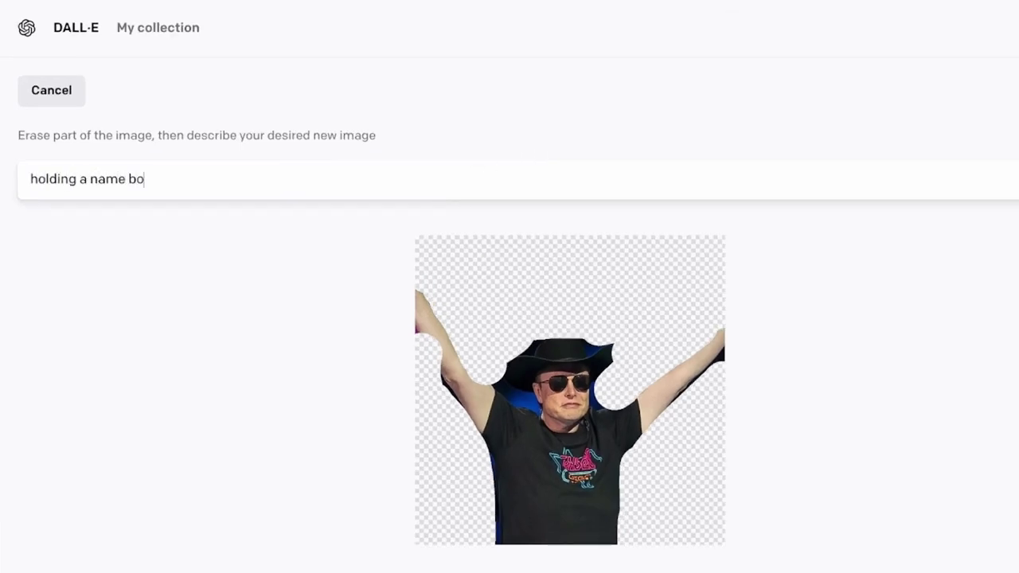
key(BackSpace)
text(rd in chei)
key(BackSpace)
key(BackSpace)
text(ines)
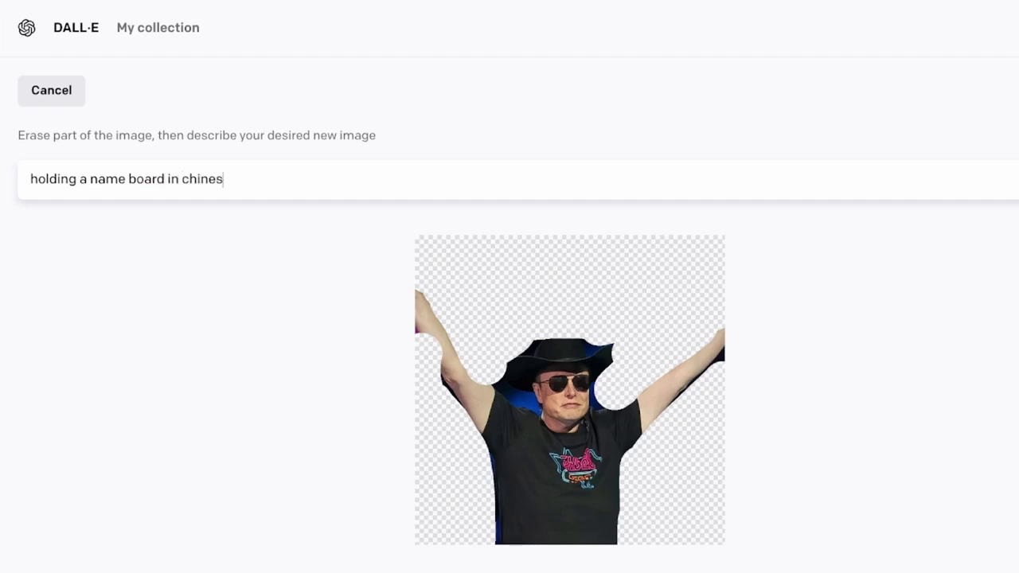
text(se)
key(BackSpace)
key(BackSpace)
text(e)
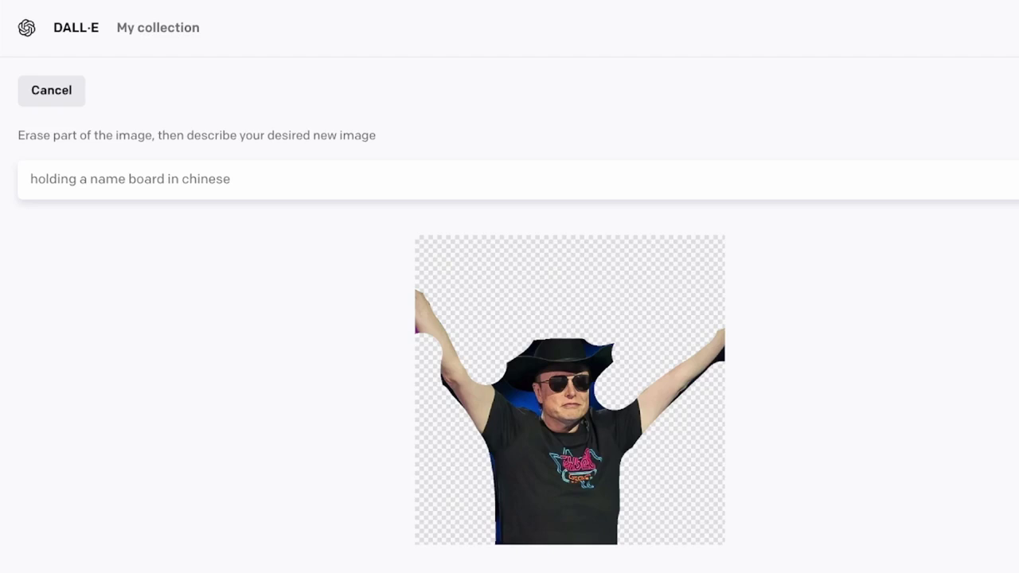
key(Return)
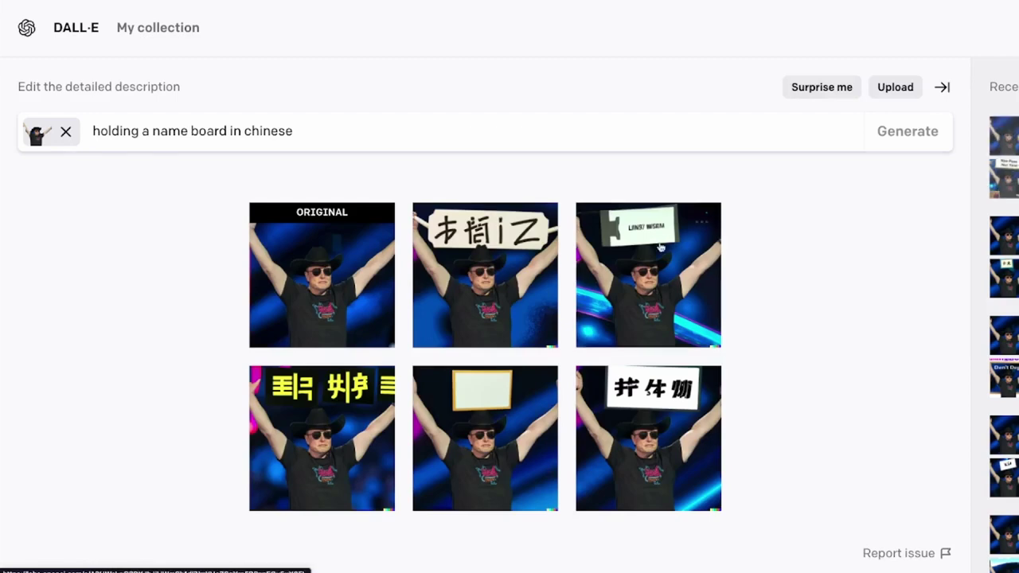
- Compare the generated name board images at full size, checking the lettering on each board, and return to the results grid
click(286, 452)
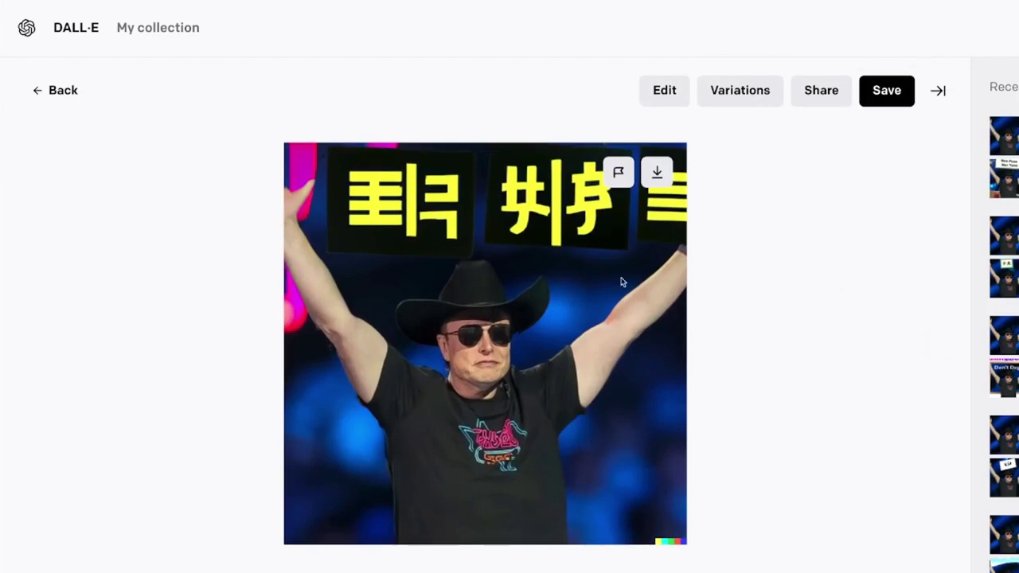
key(Right)
key(Right)
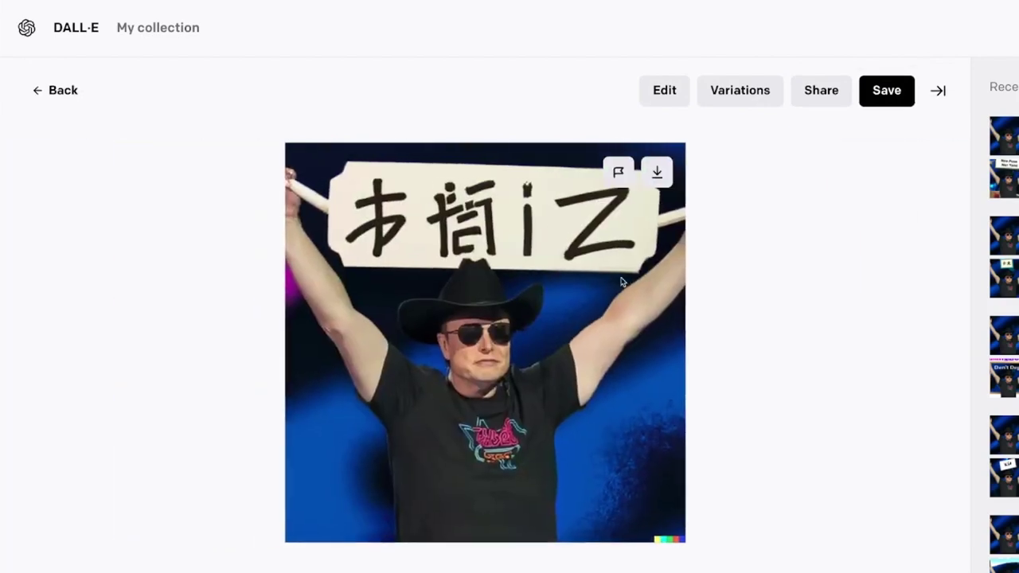
key(Left)
key(Right)
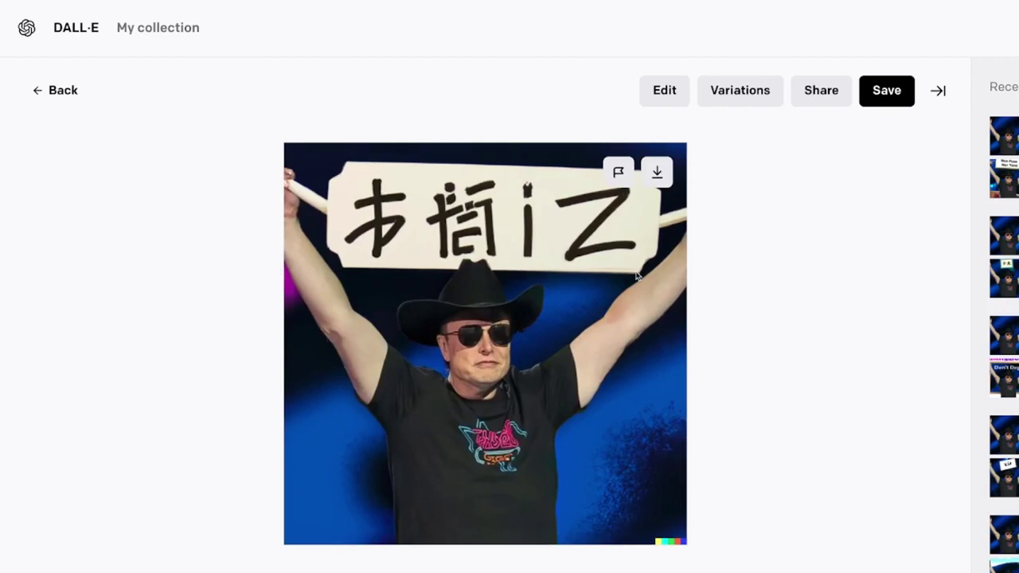
key(Right)
key(Left)
key(Left)
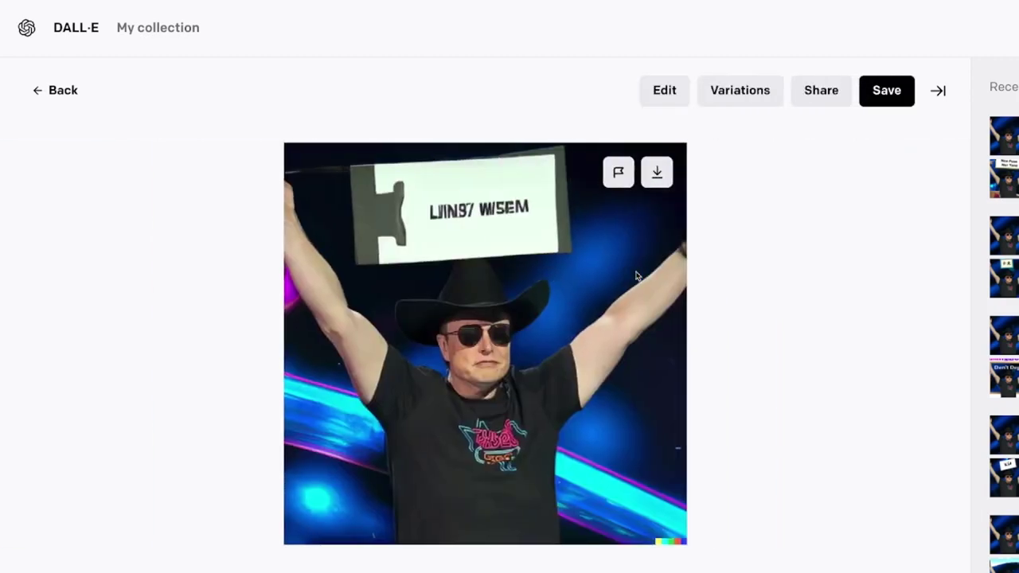
key(Left)
key(Left)
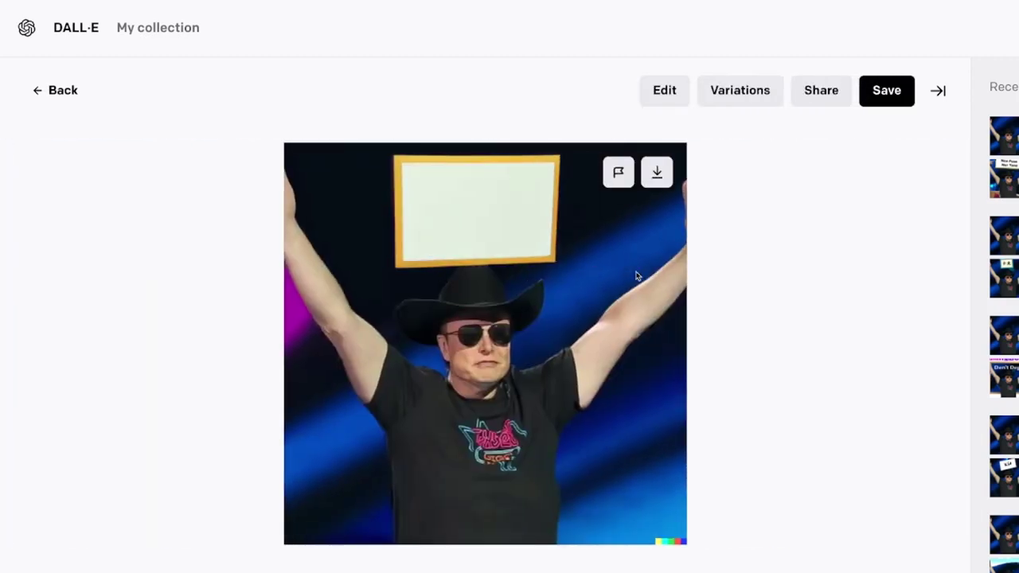
key(Left)
key(Right)
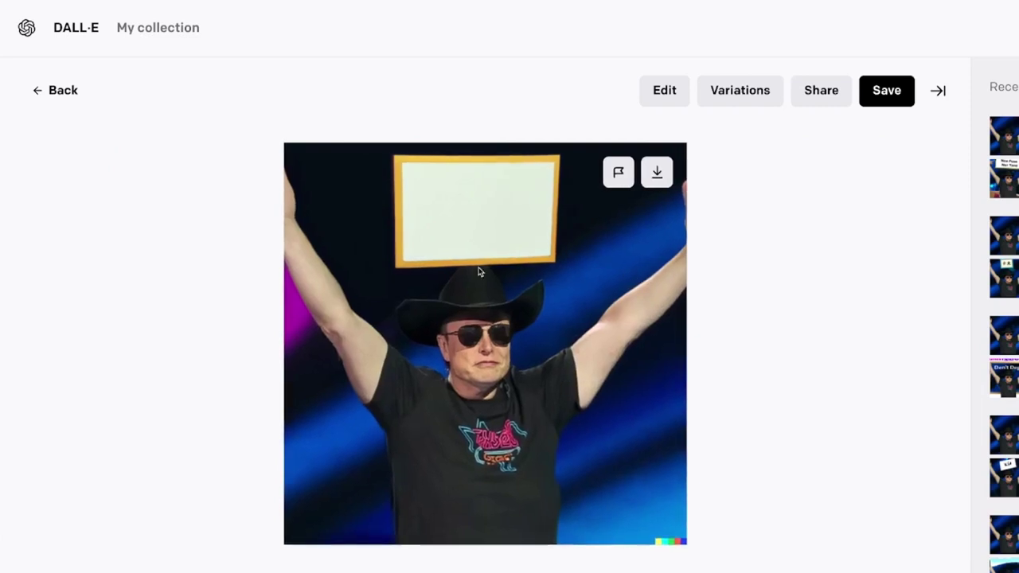
key(Left)
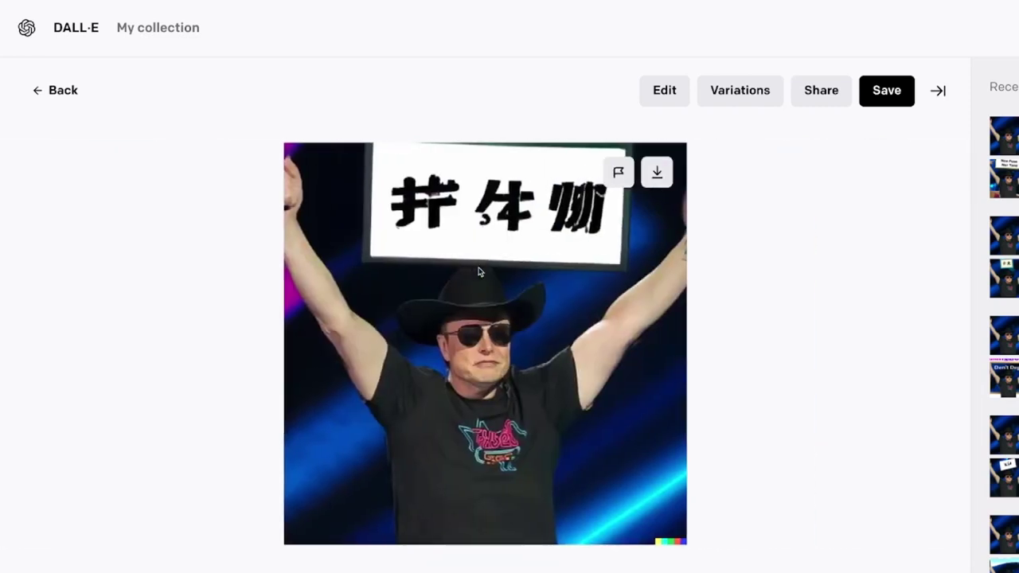
key(Escape)
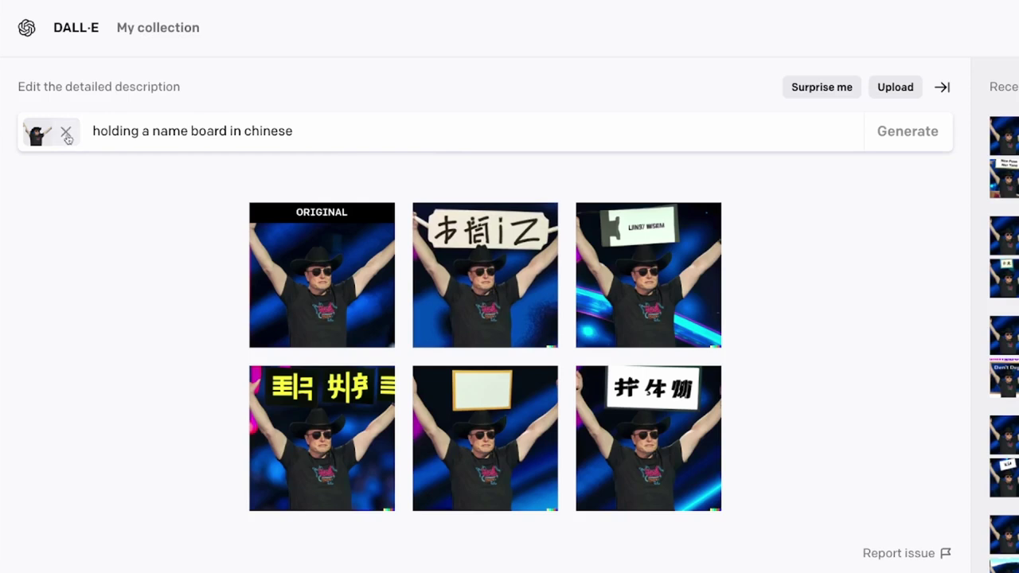
- Remove the current source image, upload the photo of the man standing before the rocket with the full square crop, and open it for editing
click(66, 132)
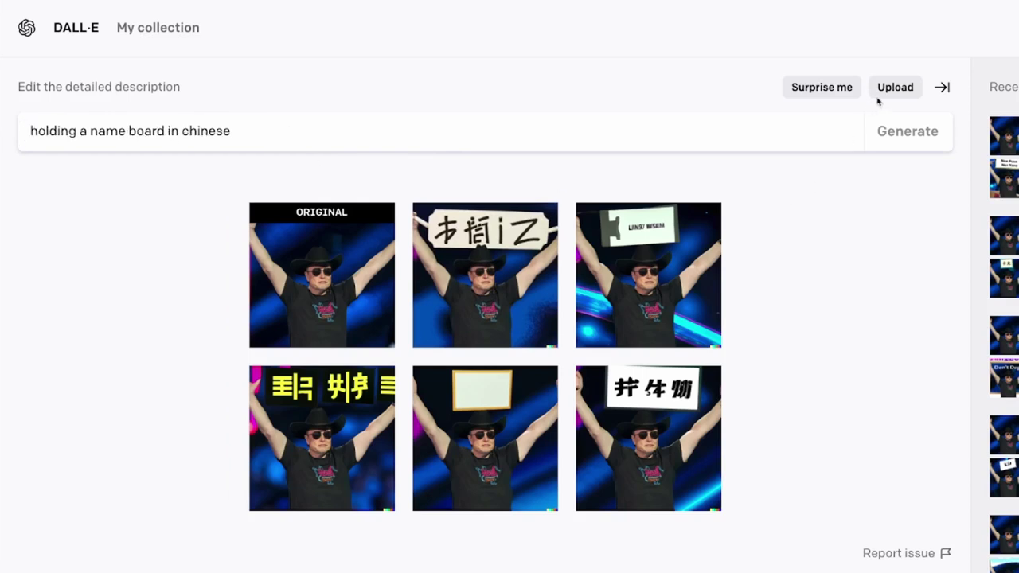
click(901, 83)
double_click(286, 119)
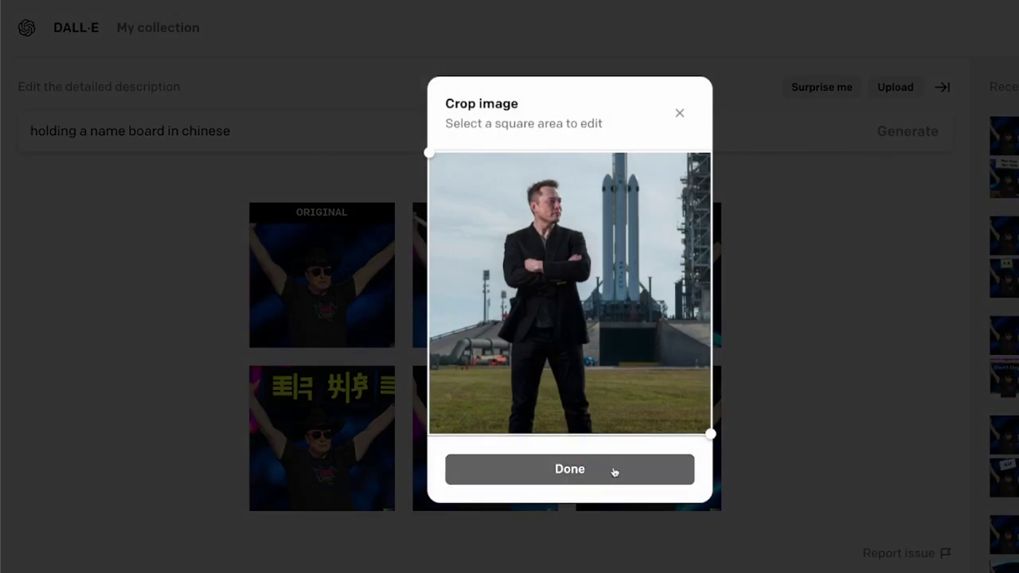
click(612, 469)
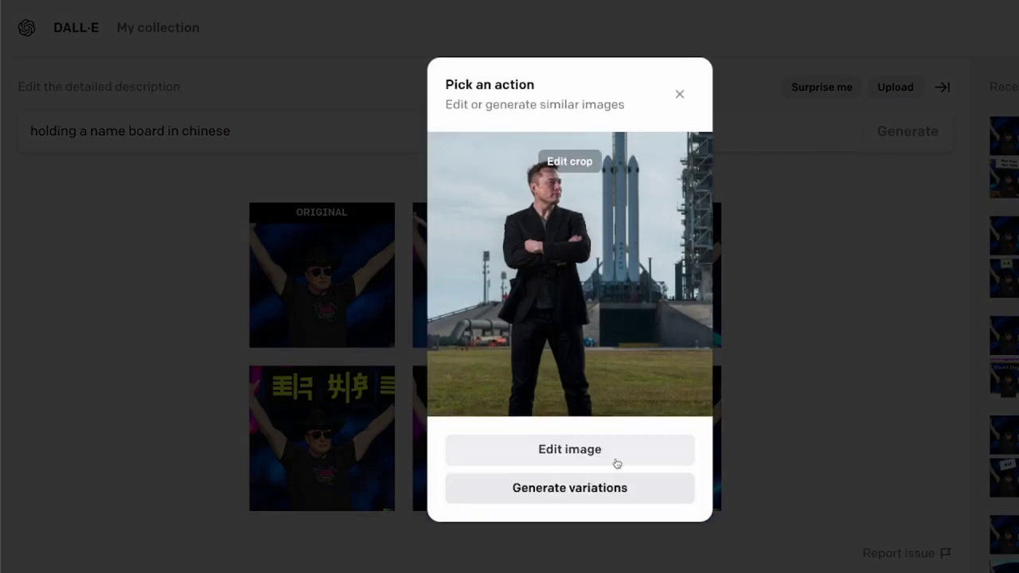
click(571, 458)
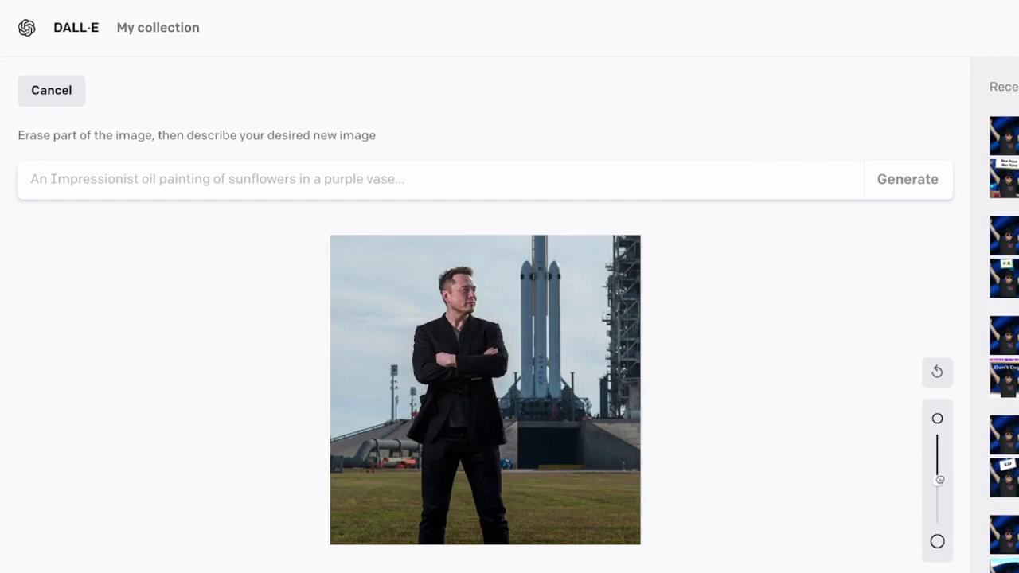
- Enlarge the eraser to nearly its maximum size and erase the launch site background on both sides of the man
drag(937, 475, 937, 526)
drag(614, 268, 603, 501)
mouse_move(573, 238)
mouse_down()
mouse_move(557, 234)
mouse_move(538, 537)
mouse_up()
mouse_move(347, 234)
mouse_down()
mouse_move(356, 341)
mouse_move(330, 535)
mouse_move(377, 483)
mouse_move(375, 506)
mouse_move(370, 528)
mouse_move(371, 300)
mouse_move(417, 233)
mouse_move(474, 235)
mouse_up()
key(ctrl+z)
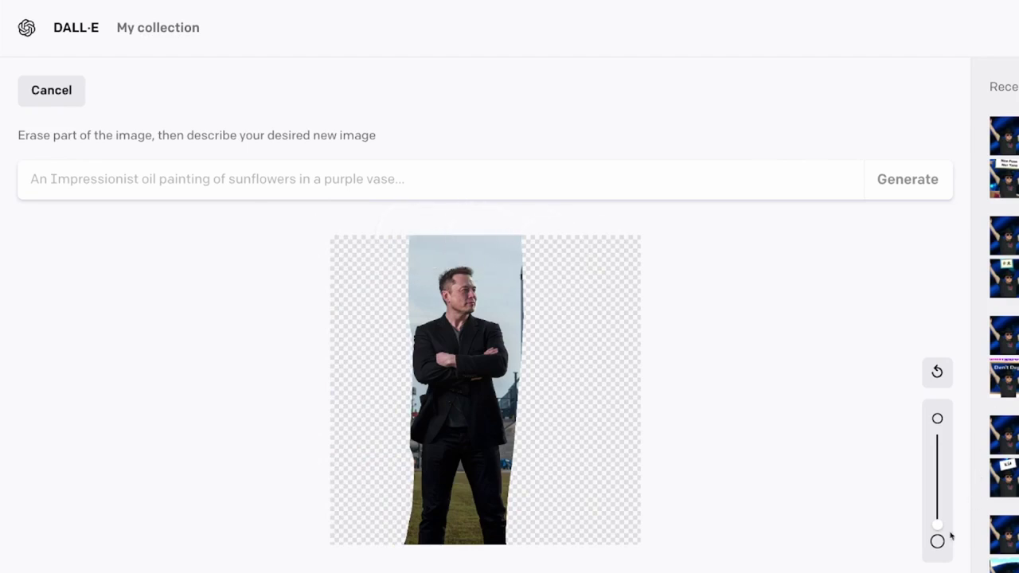
- Reduce the eraser size slightly and erase the sky above and around the man's head and the remaining background beside his body
drag(941, 522, 938, 508)
mouse_move(419, 246)
mouse_down()
mouse_move(445, 232)
mouse_move(532, 250)
mouse_move(405, 245)
mouse_move(387, 310)
mouse_up()
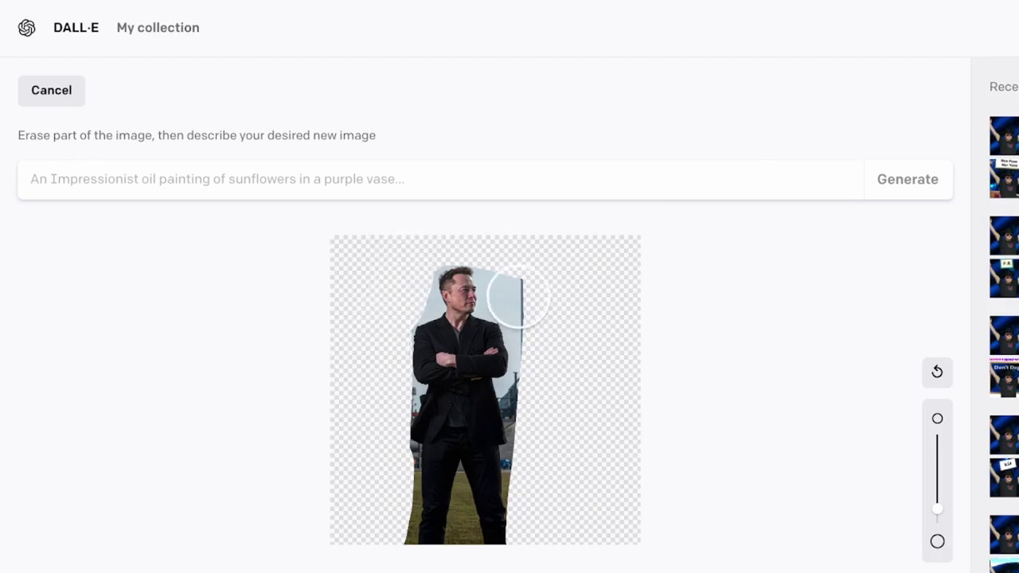
mouse_move(509, 274)
mouse_down()
mouse_move(544, 335)
mouse_move(558, 407)
mouse_move(560, 392)
mouse_move(523, 419)
mouse_move(532, 400)
mouse_move(555, 446)
mouse_up()
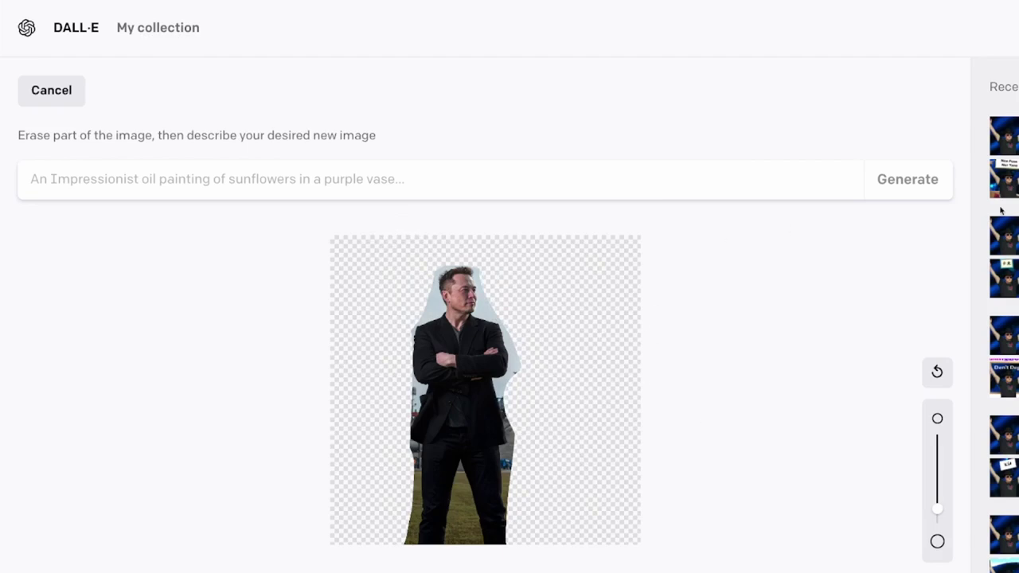
- Describe the edit as "posing from germany" and generate the images
click(165, 190)
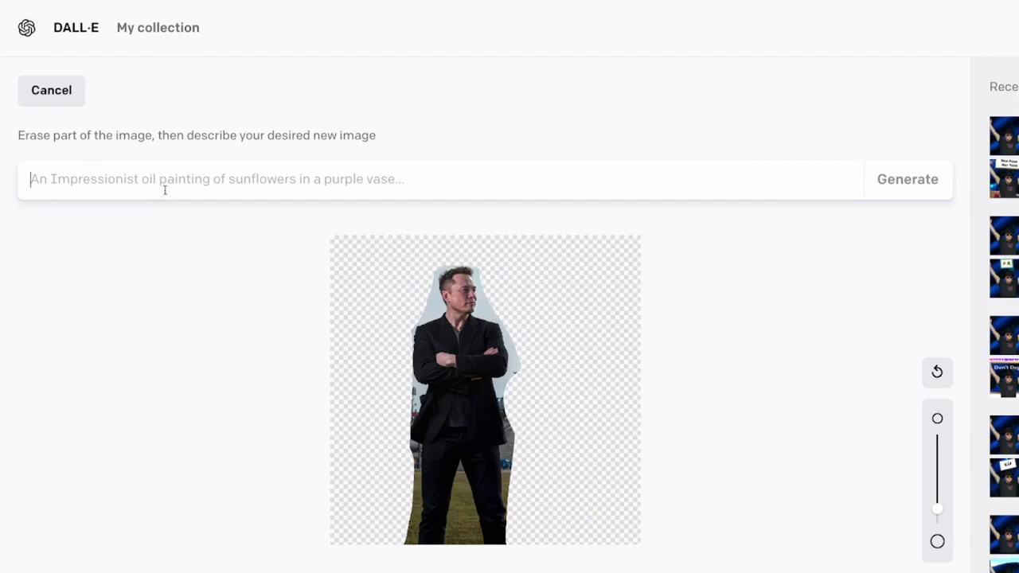
text(standing)
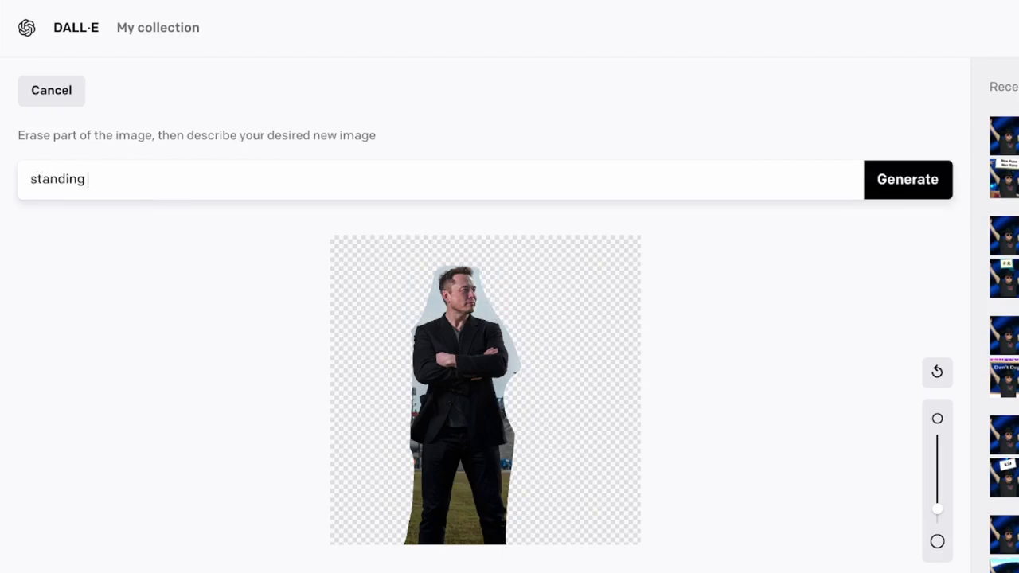
key(ctrl+a)
text(posing from )
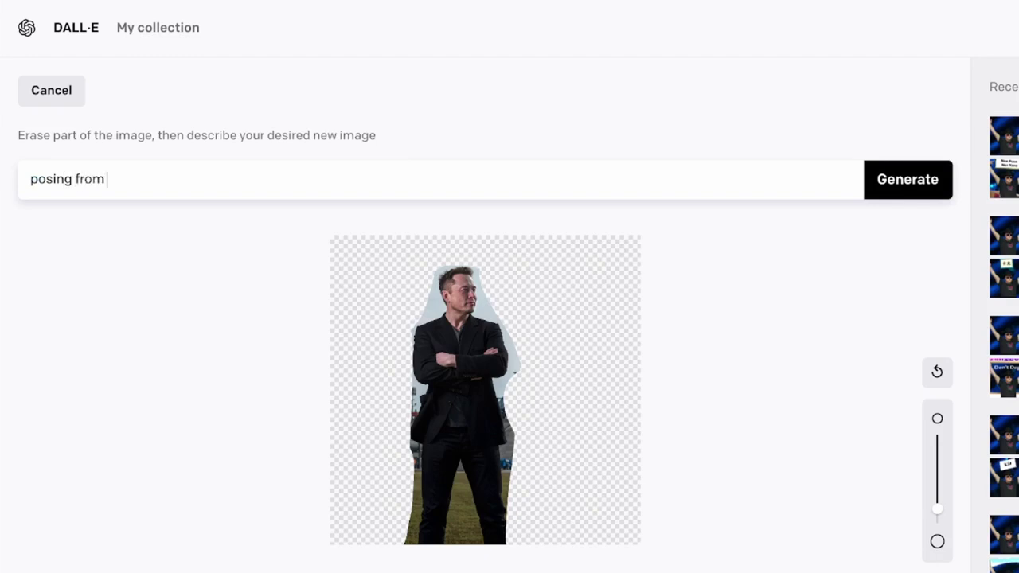
text(germany)
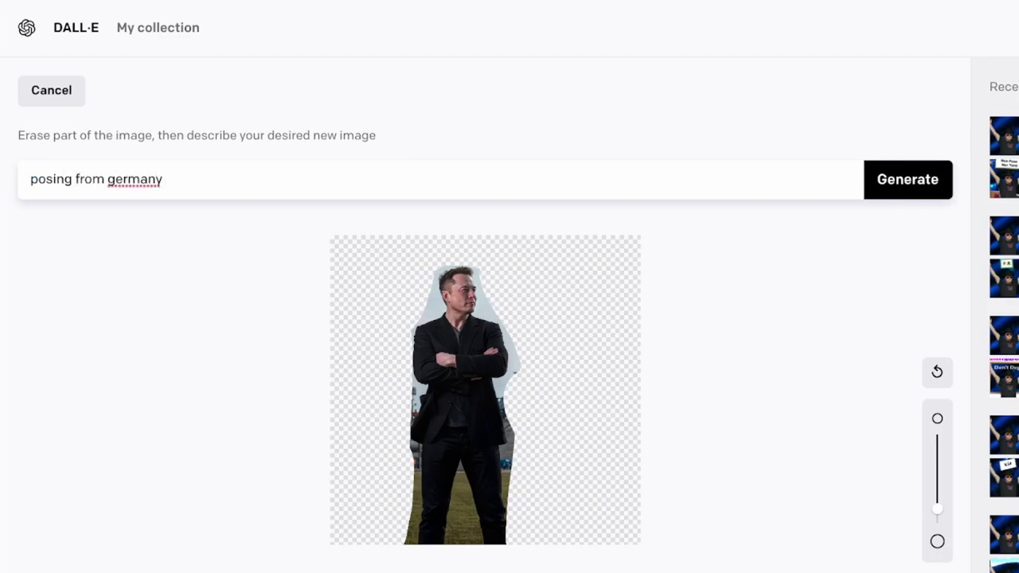
click(911, 184)
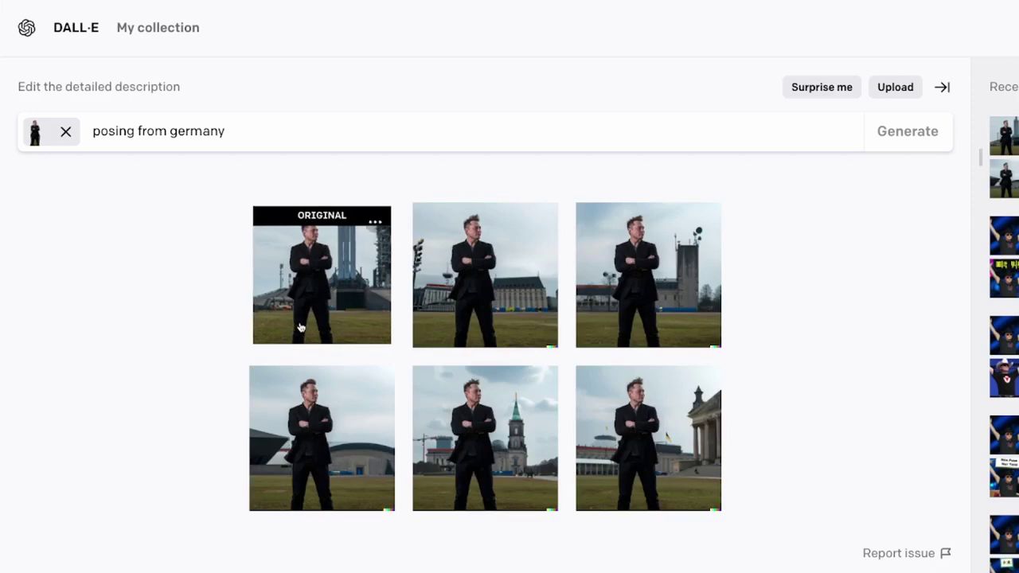
- View the original and the generated Germany images at full size, checking the new backgrounds, and return to the results grid
click(301, 327)
key(Right)
key(Right)
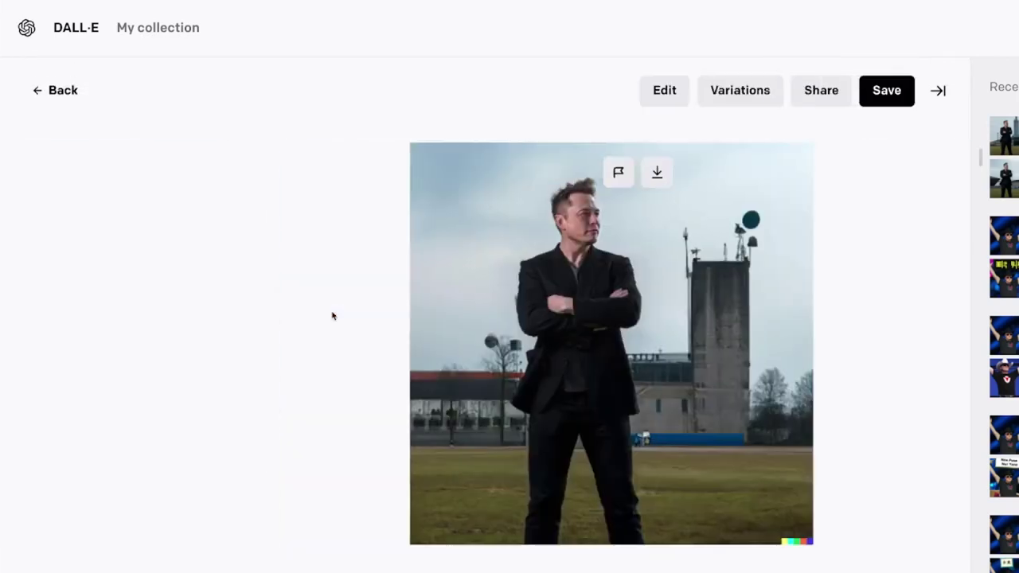
key(Right)
key(Right)
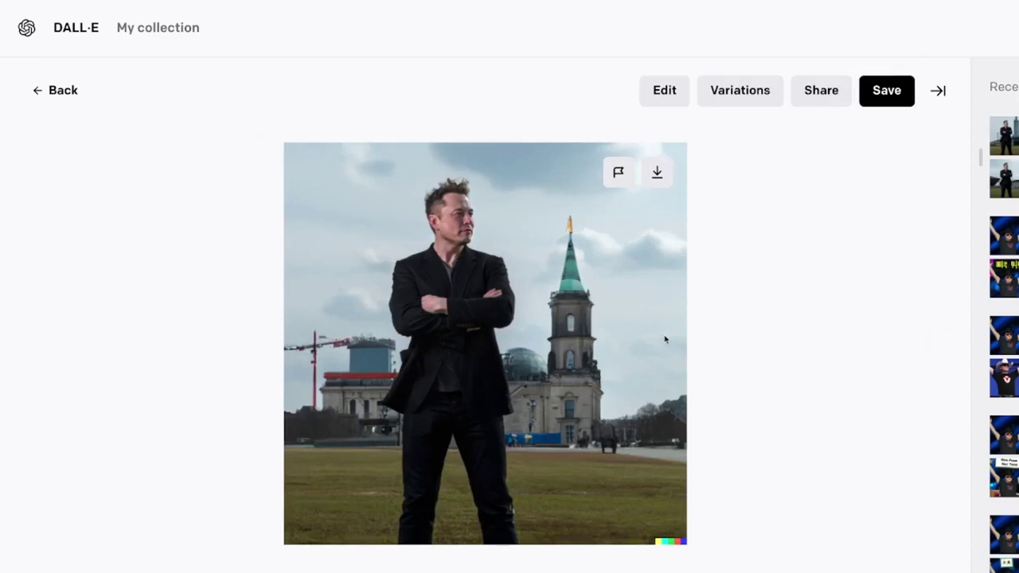
key(Escape)
- Change the description to "posing from german cathedral" and generate new images from the same erased photo
click(291, 127)
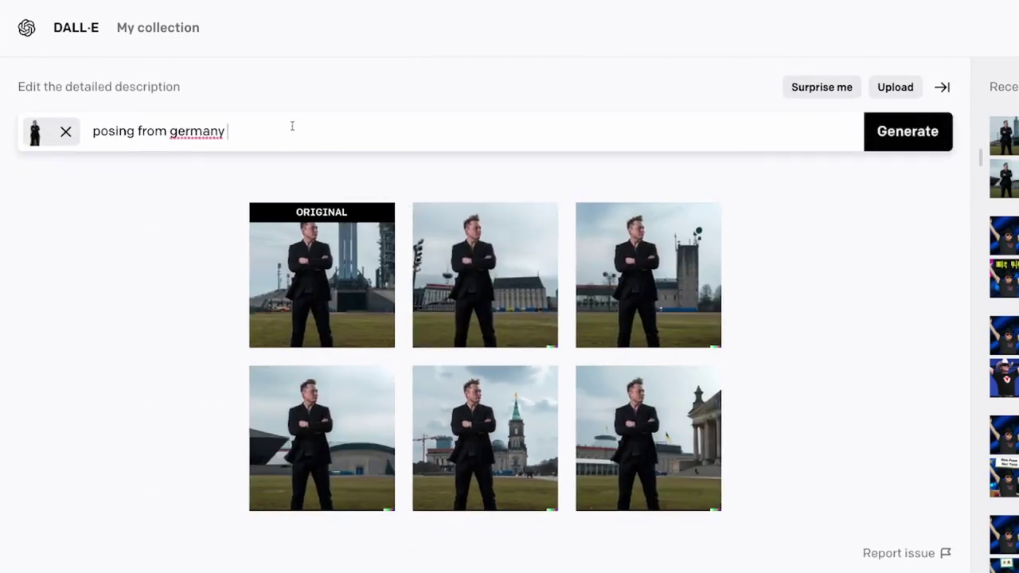
text(\)
key(BackSpace)
key(BackSpace)
text(cathedral)
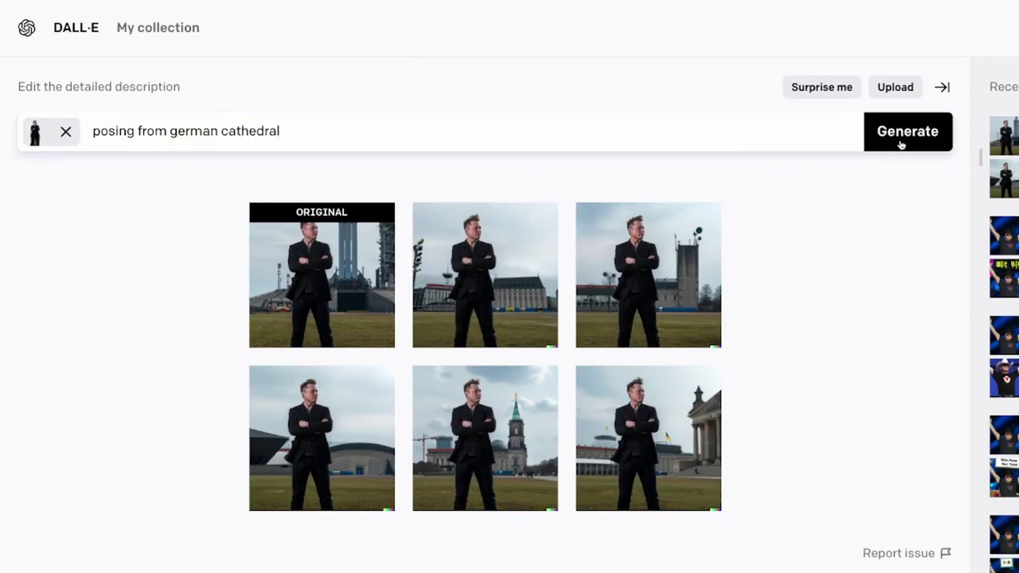
click(900, 144)
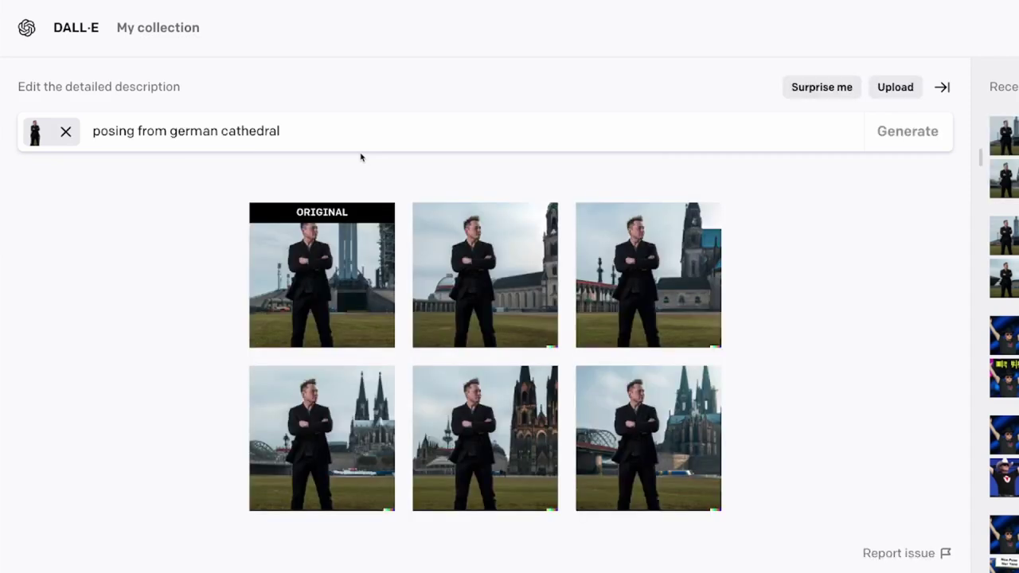
- Compare the original and the generated cathedral images at full size, checking how the buildings fit behind the man, and return to the results grid
click(355, 289)
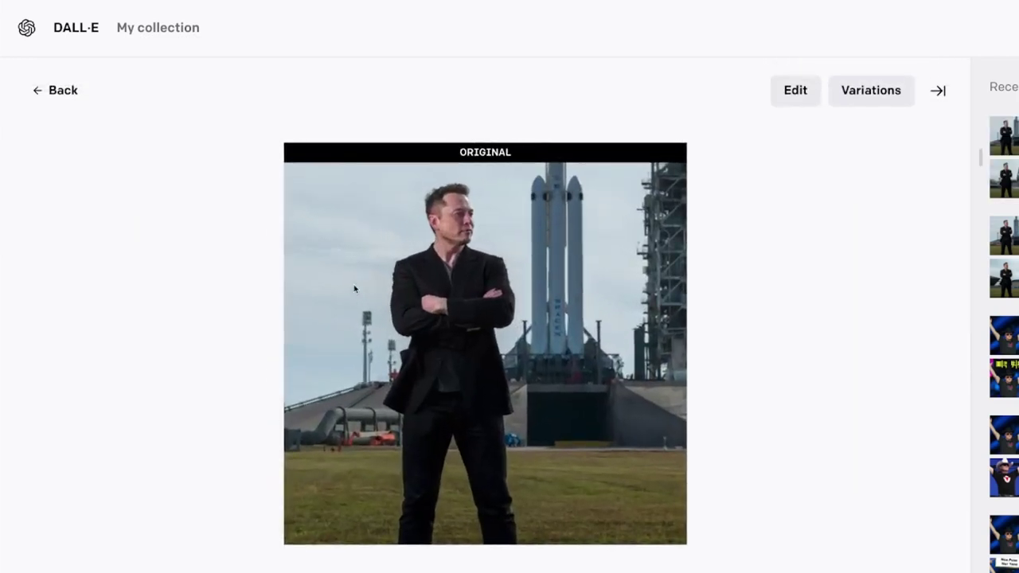
key(Right)
key(Right)
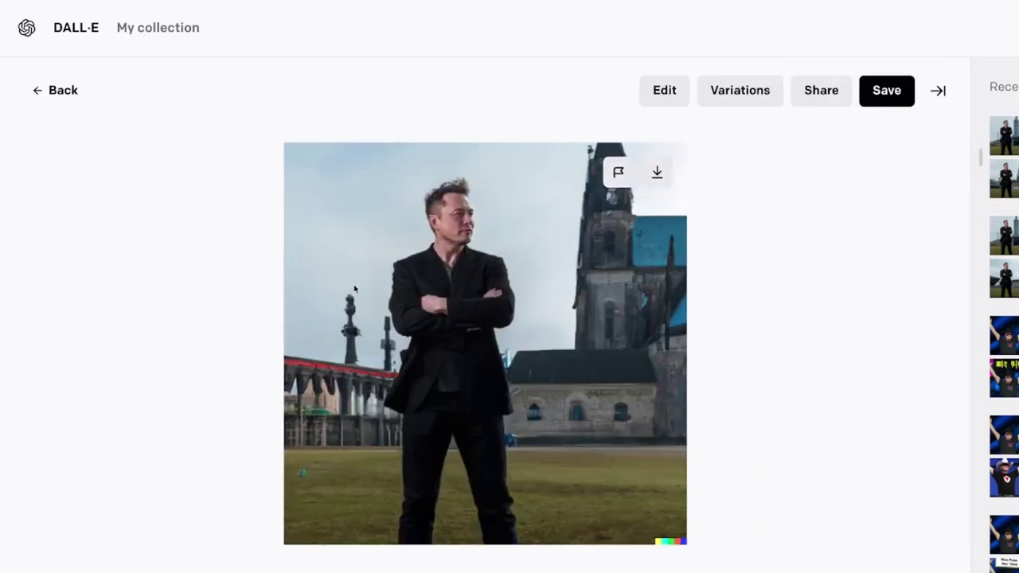
key(Right)
key(Right)
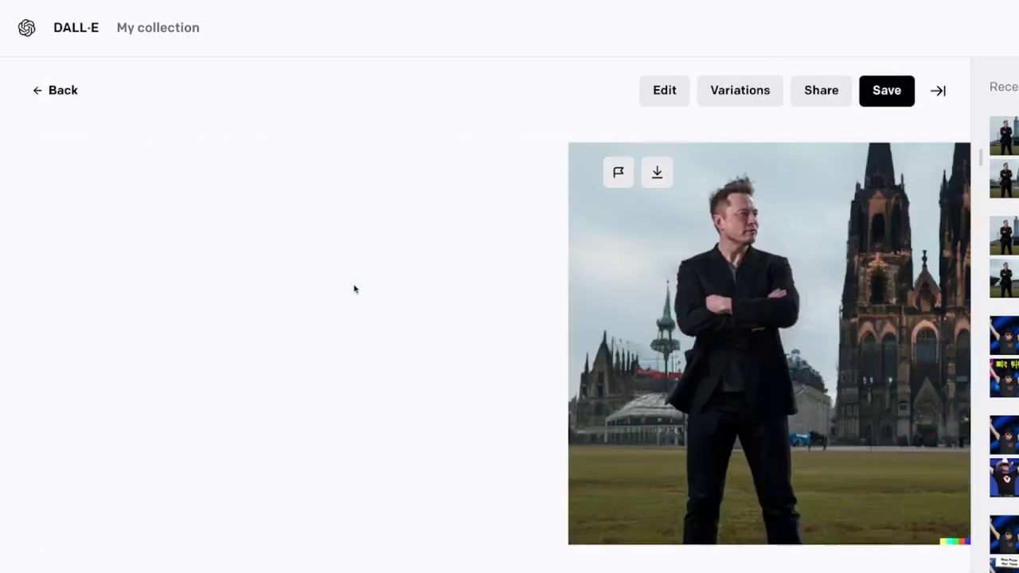
key(Right)
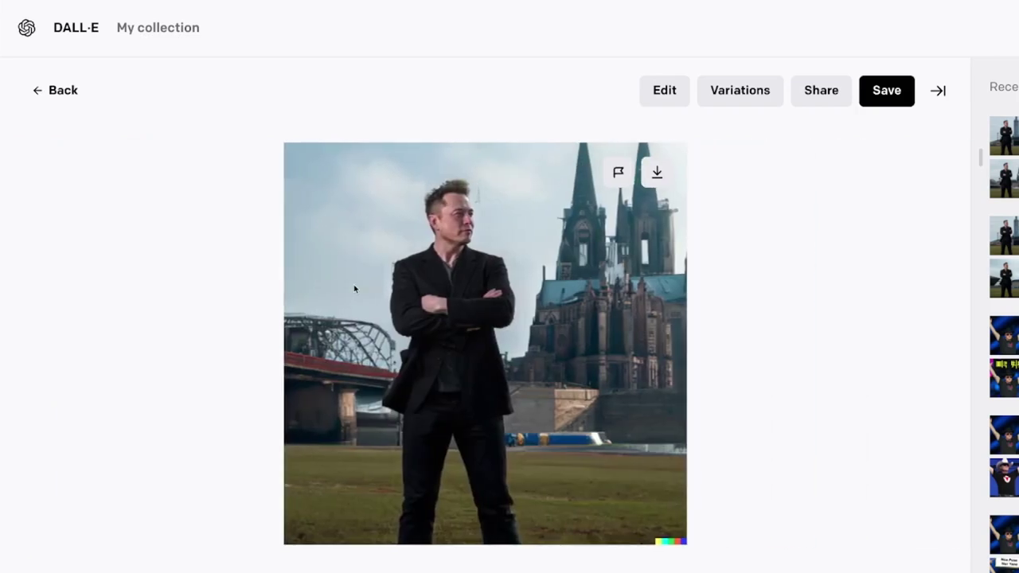
key(Right)
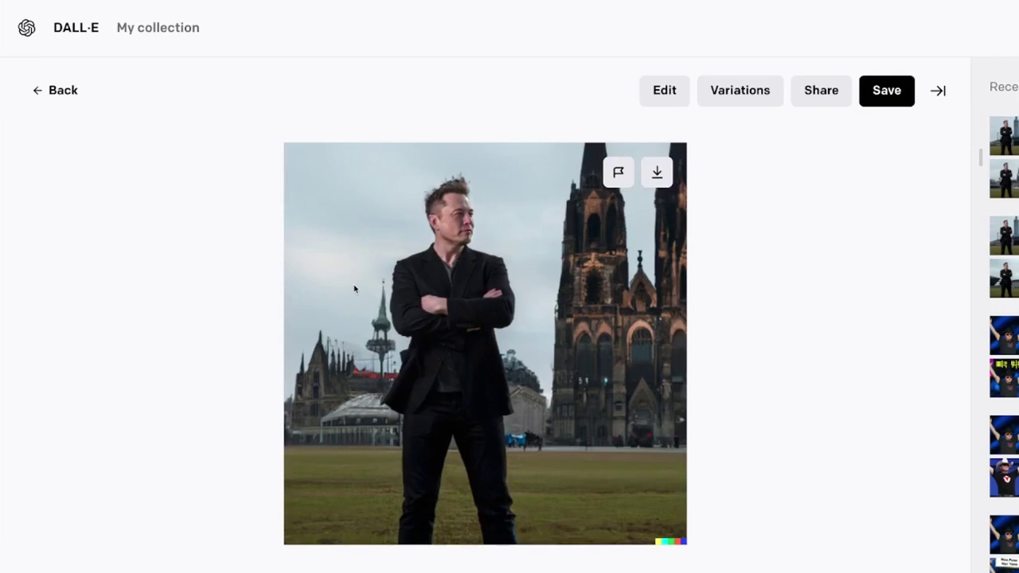
key(Right)
key(Right)
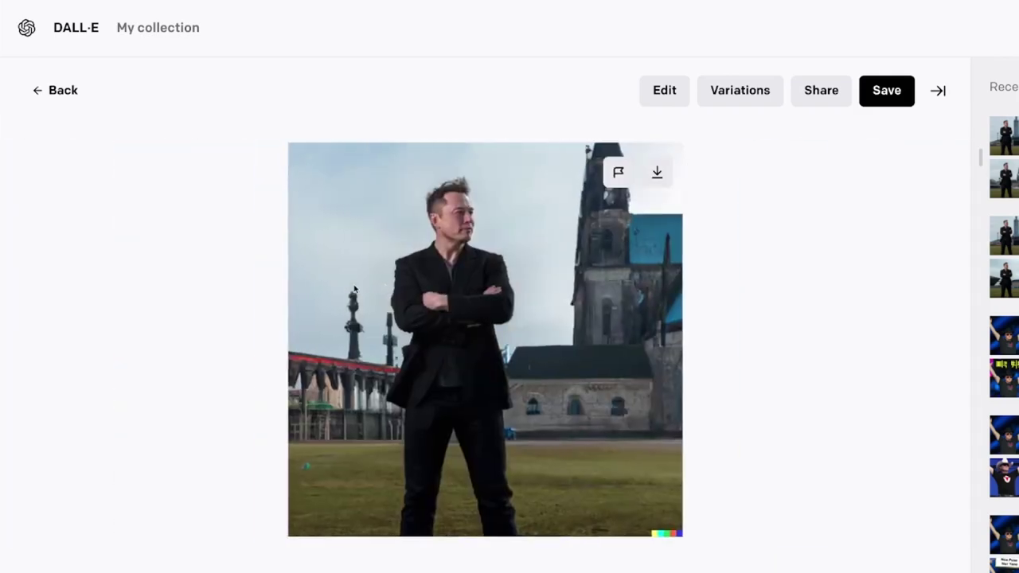
key(Right)
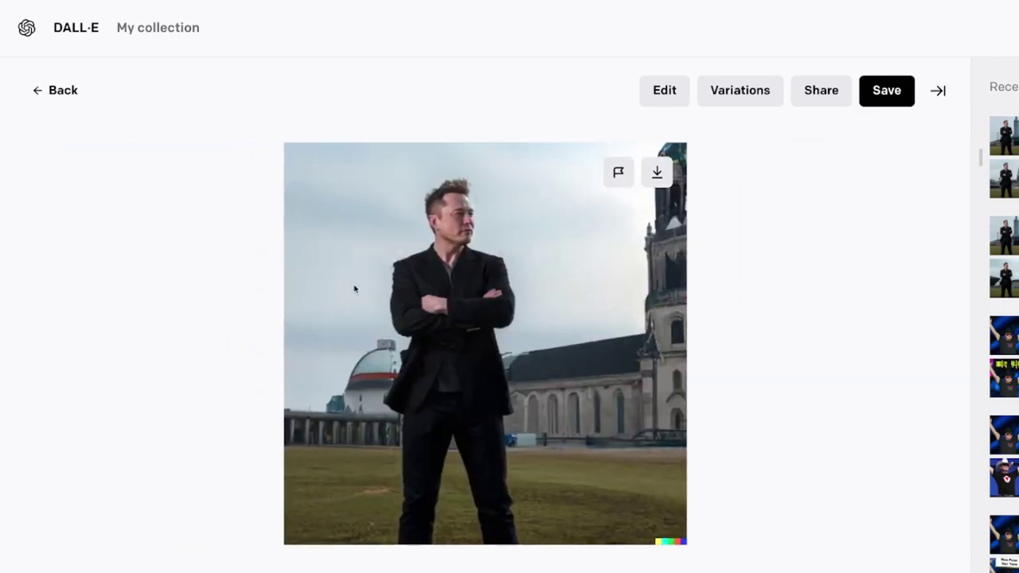
key(Escape)
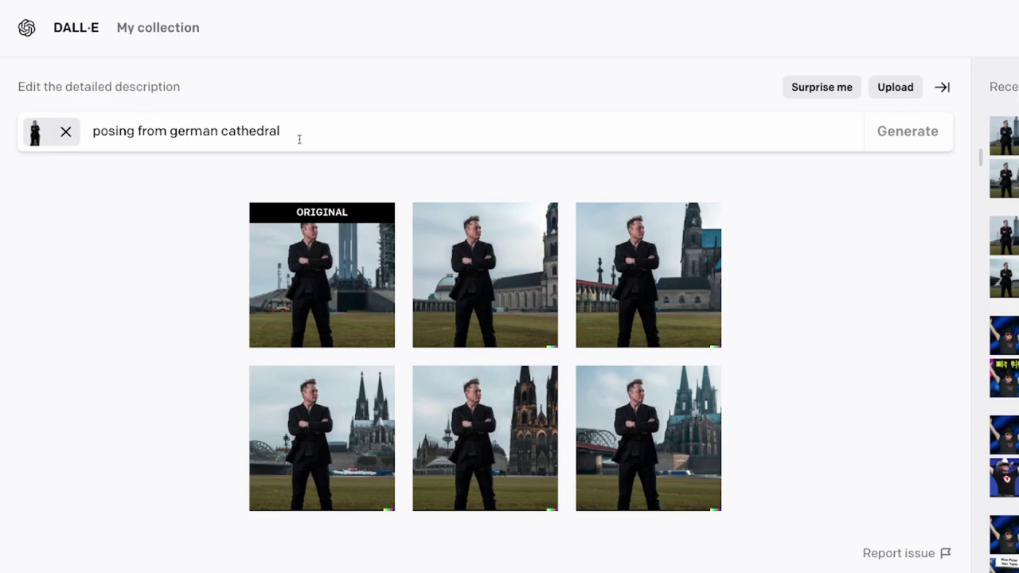
- Change the description to "posing near a german cathedral wearing a harry potter hat" and generate the images
double_click(148, 132)
text(near a)
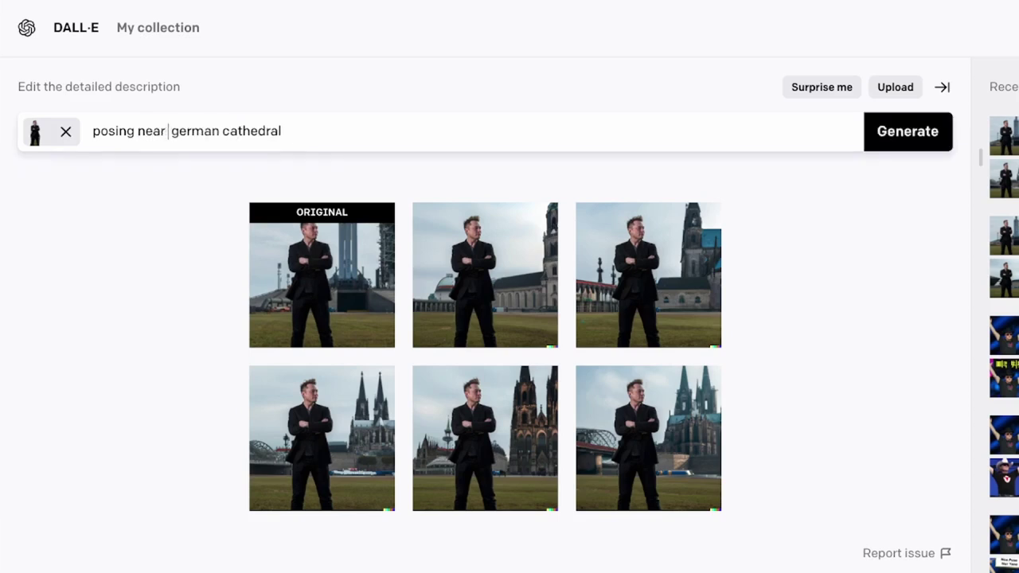
click(288, 132)
text(ea)
key(BackSpace)
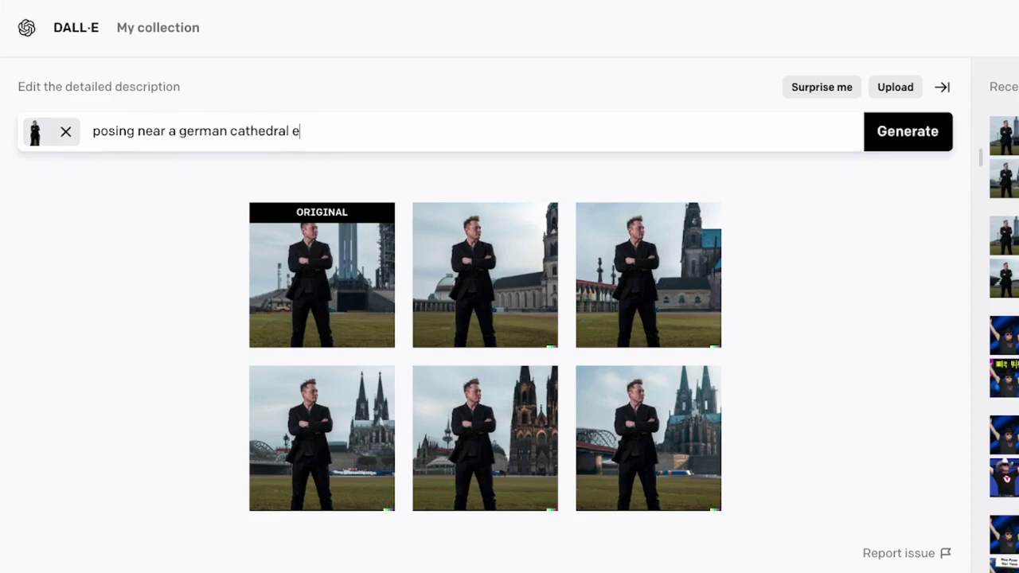
key(BackSpace)
text(wearing a harr)
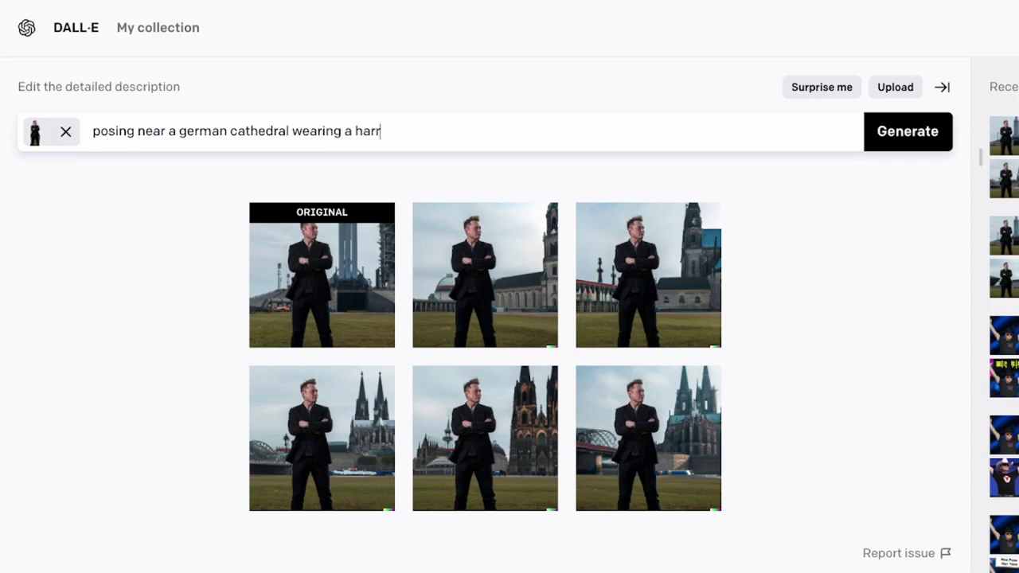
text(y potter hat)
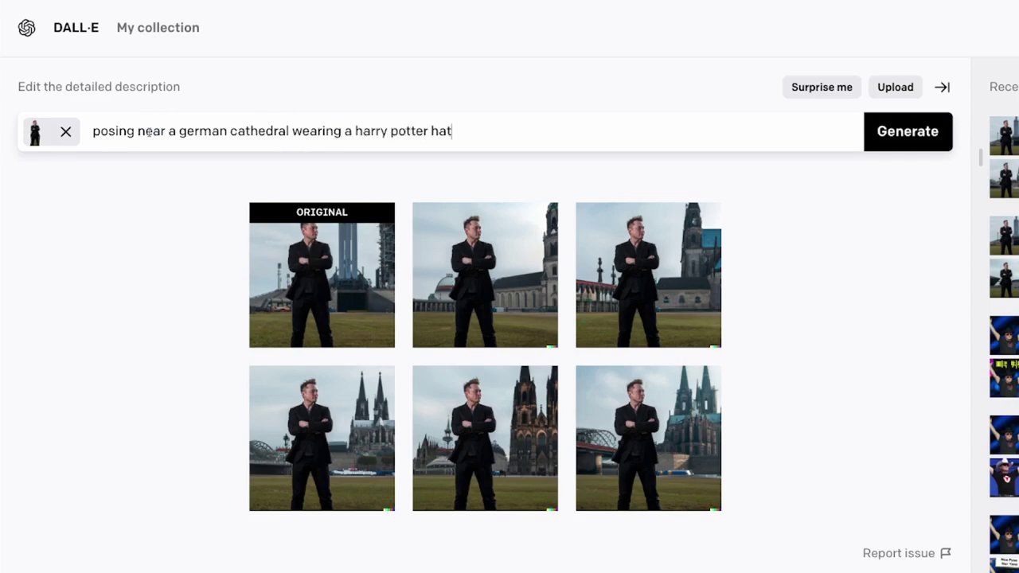
click(883, 131)
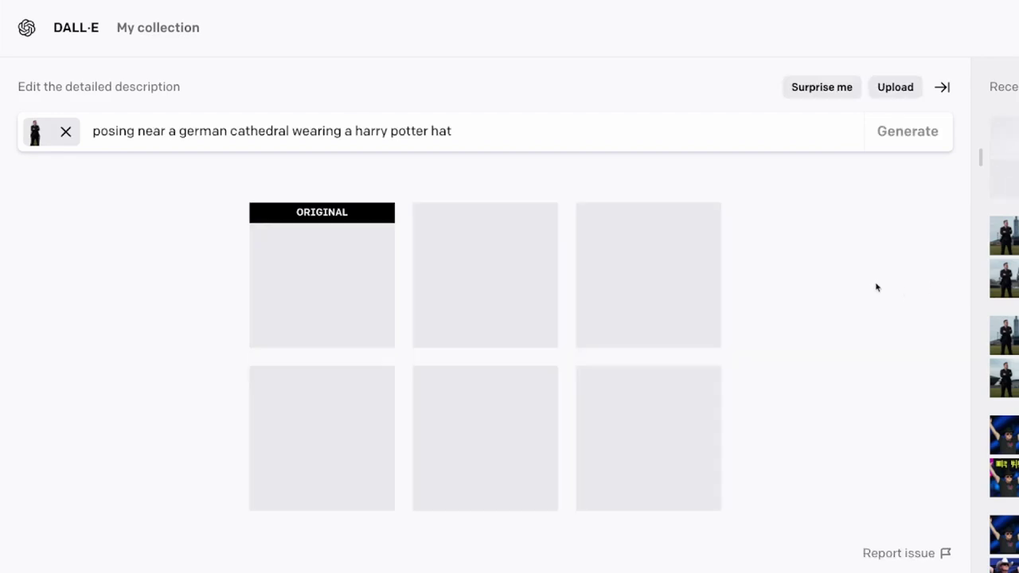
- Compare the generated hat images at full size, checking how the hat sits on the man's head and how the cathedral looks
click(288, 280)
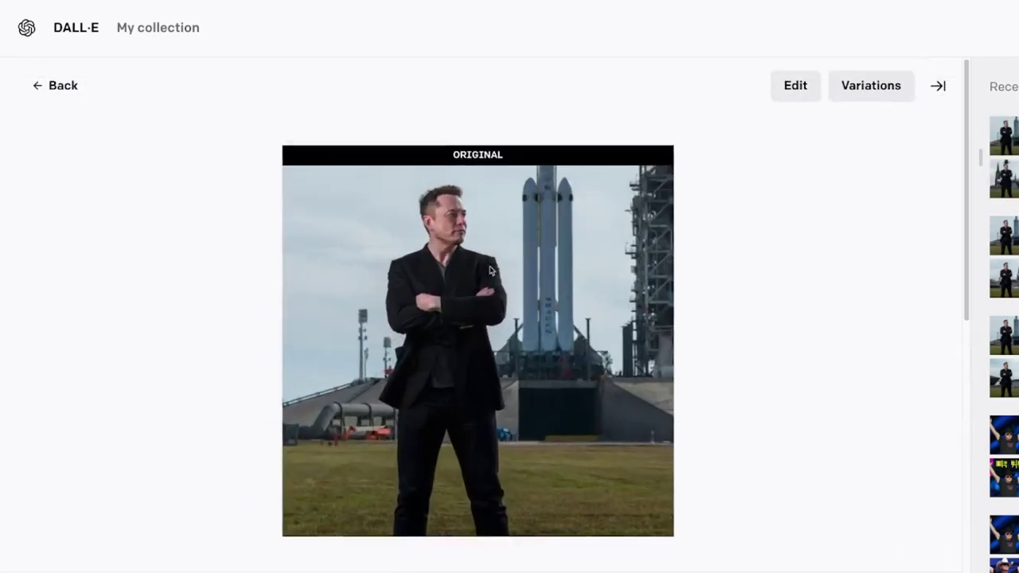
key(Right)
key(Right)
key(Right)
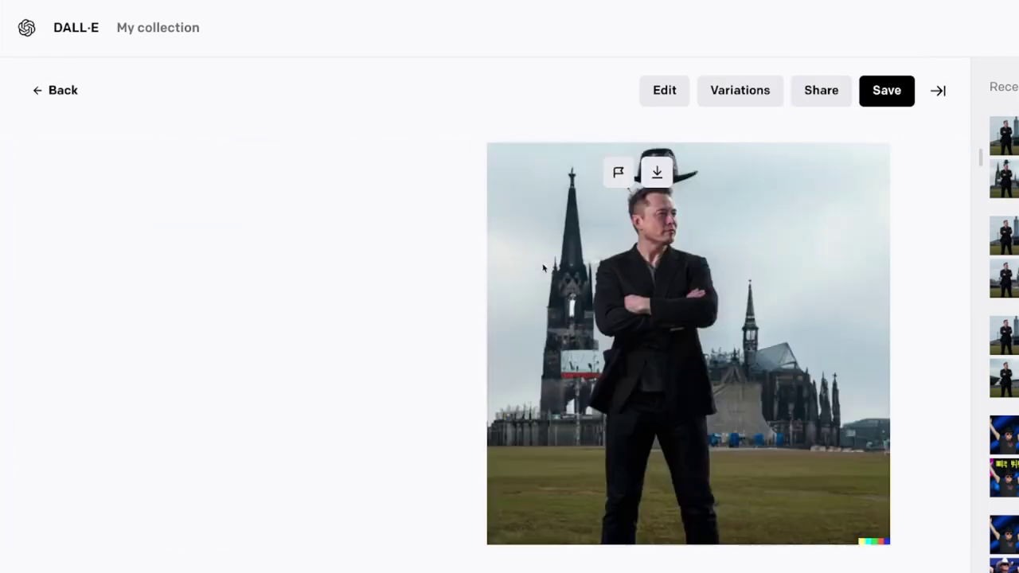
key(Right)
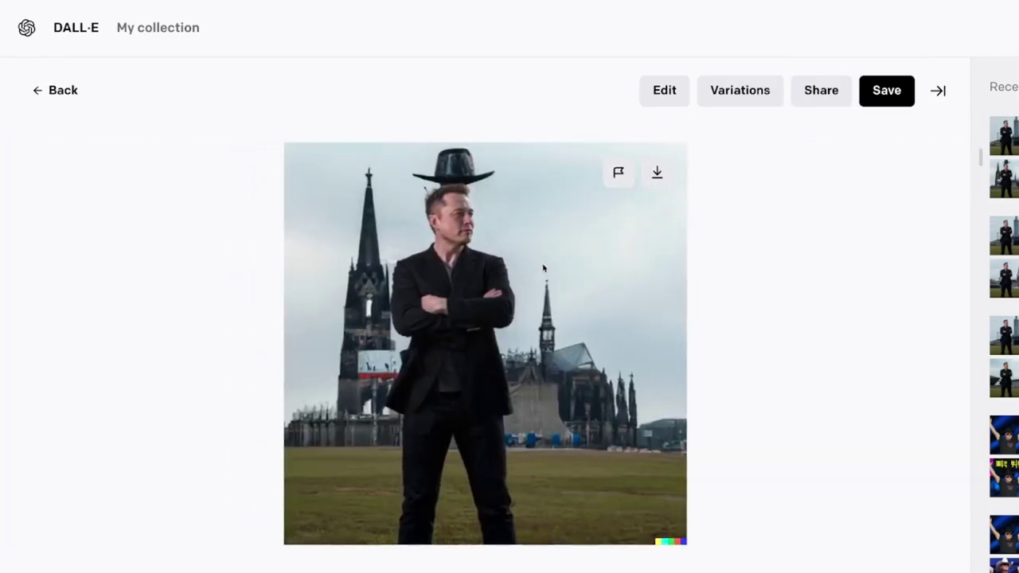
key(Right)
key(Right)
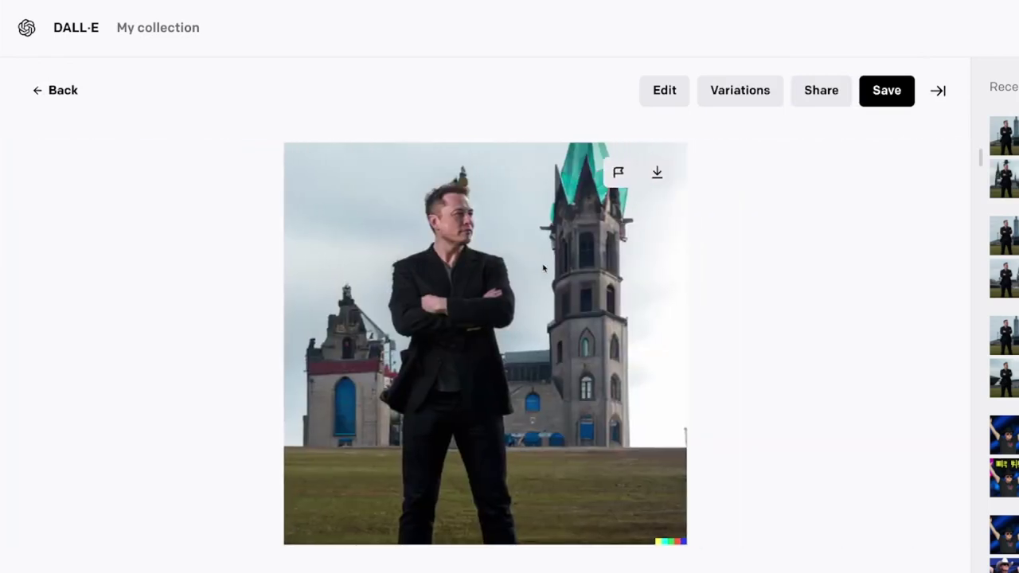
key(Left)
key(Left)
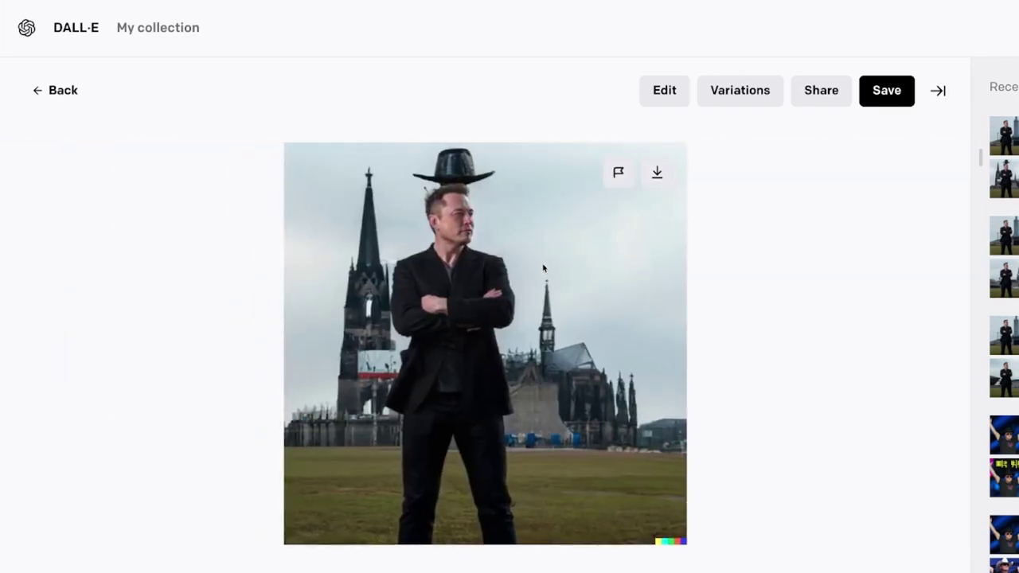
- Go back through the hat prompt's images at full size, comparing the man's head and the cathedral backgrounds, and return to the results grid
key(Left)
key(Left)
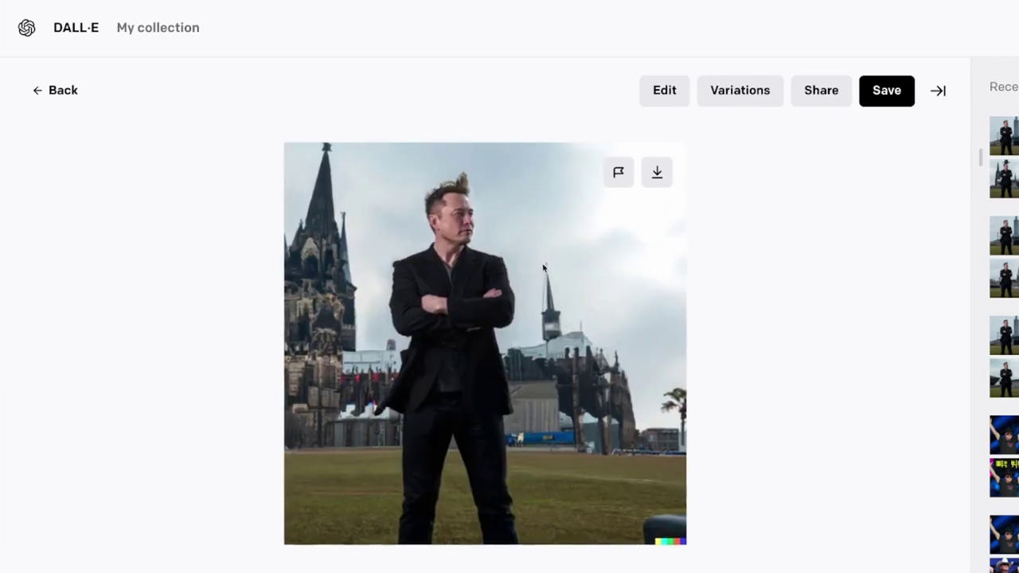
key(Left)
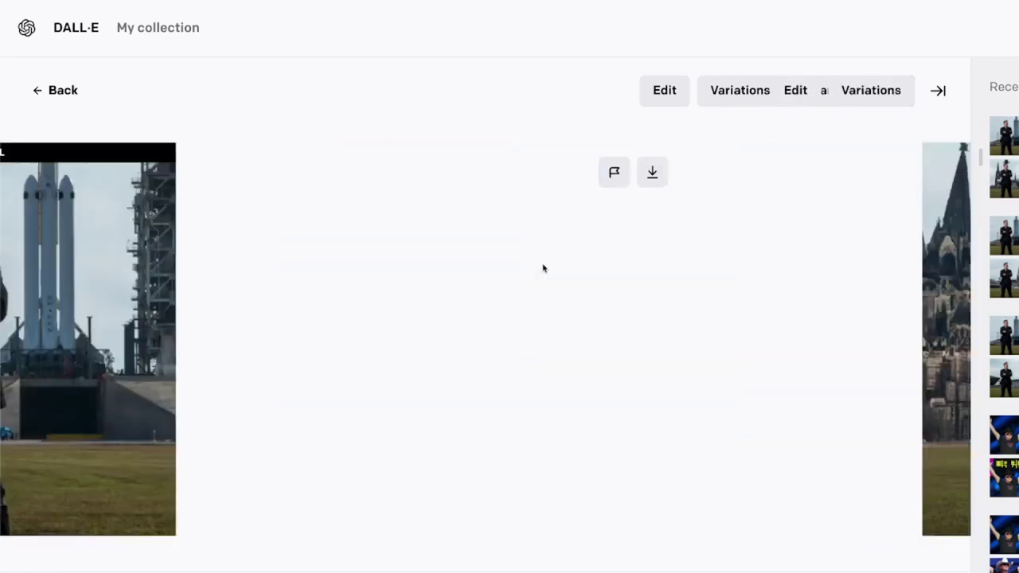
key(Left)
key(Left)
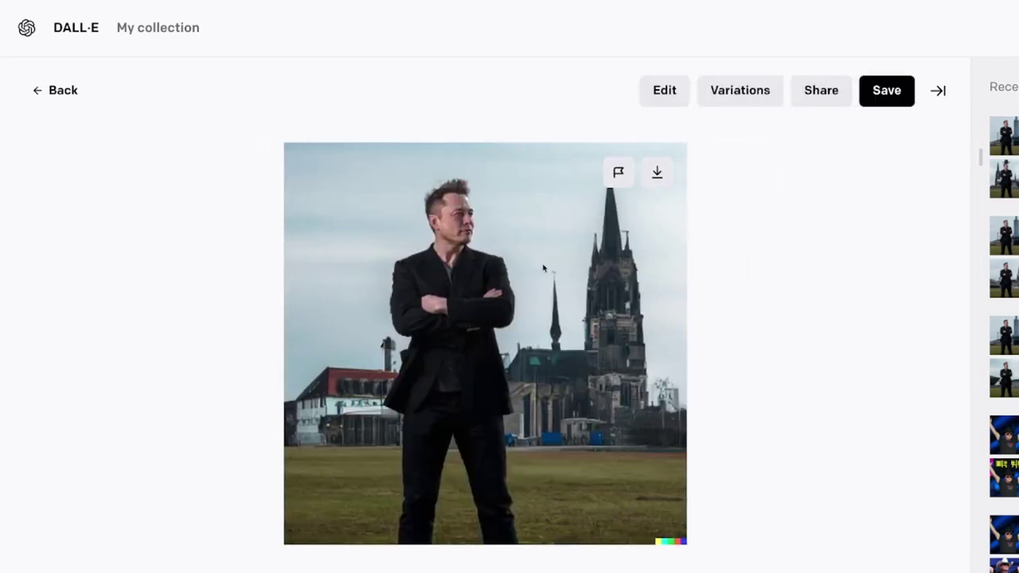
key(Escape)
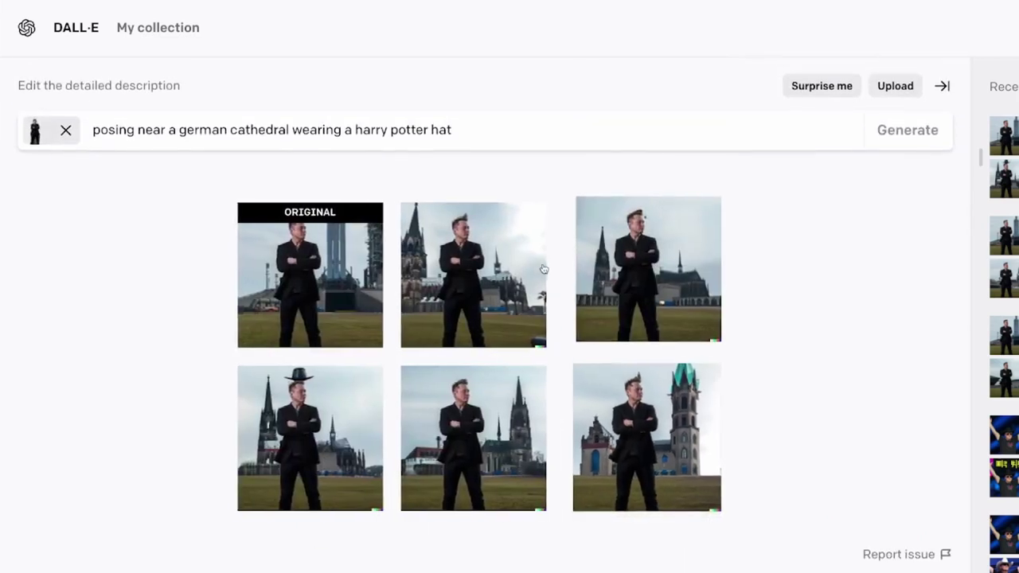
- Generate variations of the hatless image with the red-roofed building and the tall cathedral tower behind the man
click(484, 445)
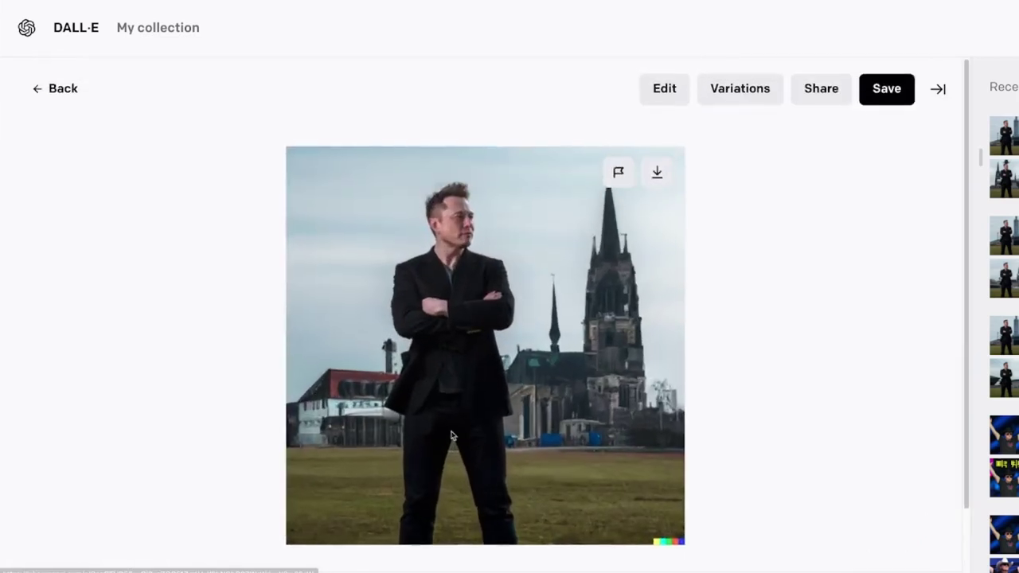
click(742, 97)
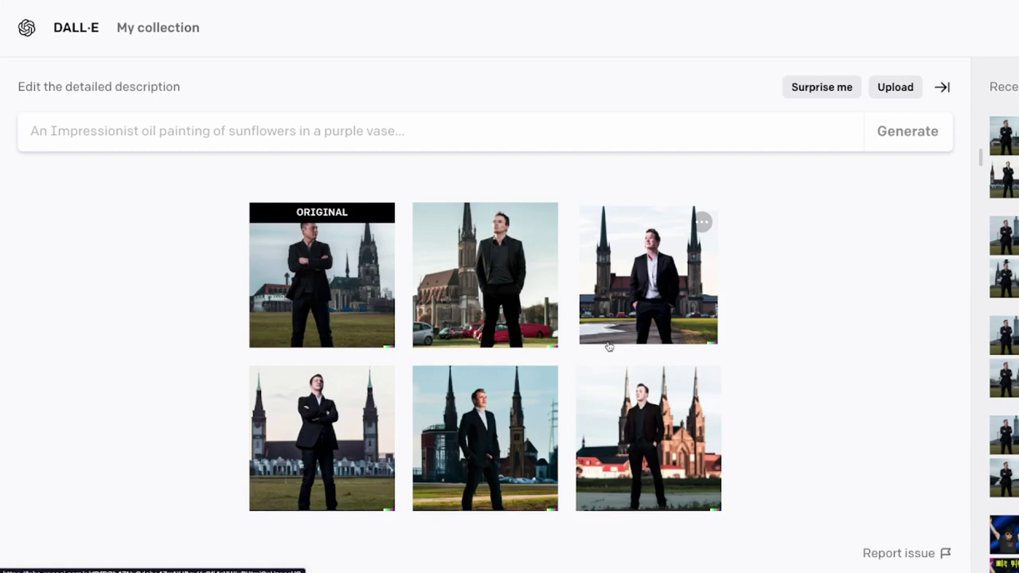
- Compare the source image and its variations at full size, checking the man's face, pose and the cathedrals, and return to the results grid
click(335, 303)
key(Right)
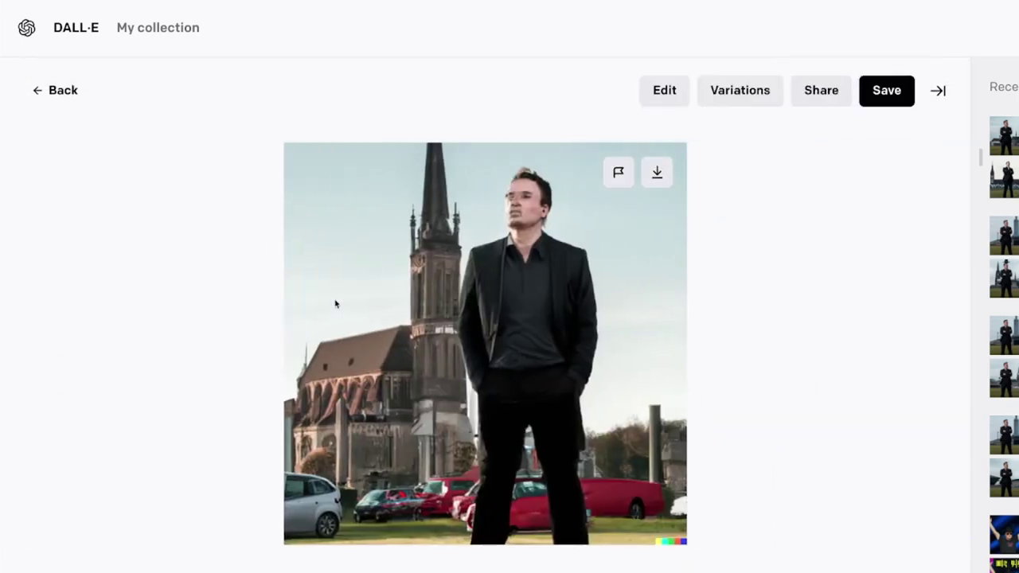
key(Right)
key(Right)
key(Right)
key(Right)
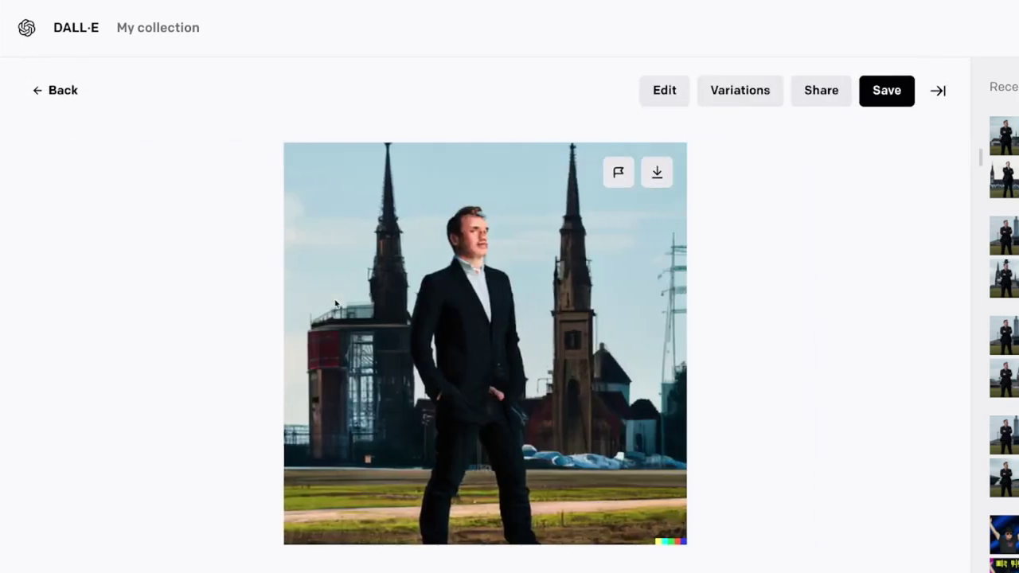
key(Escape)
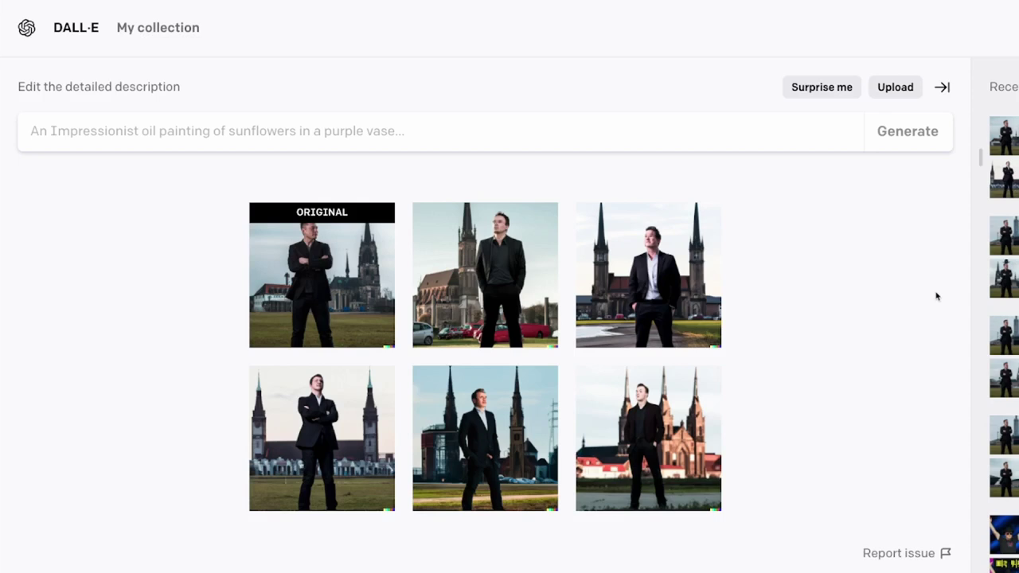
- Reopen the earlier results for "holding a name board in chinese" from the recent generations
click(1004, 535)
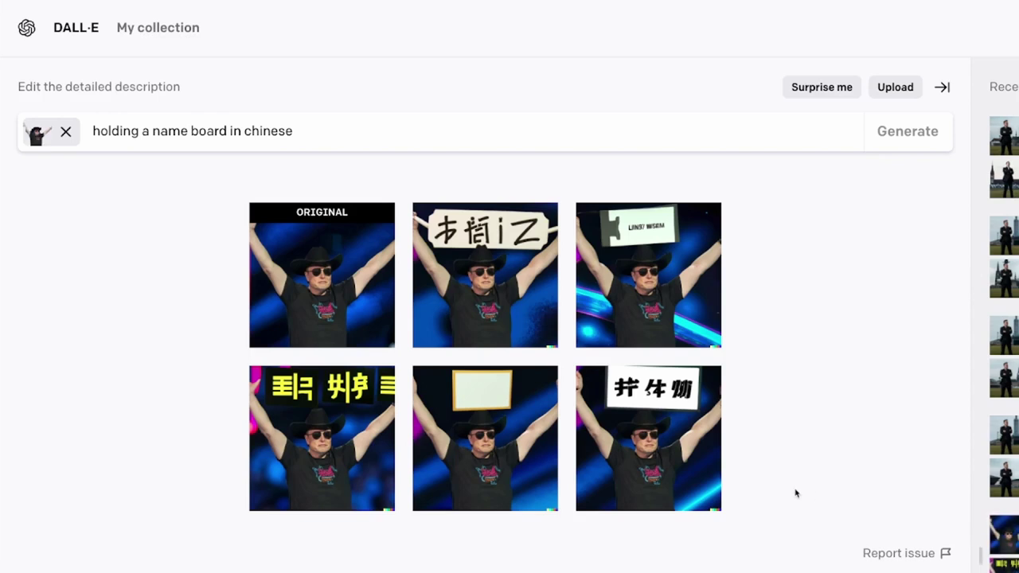